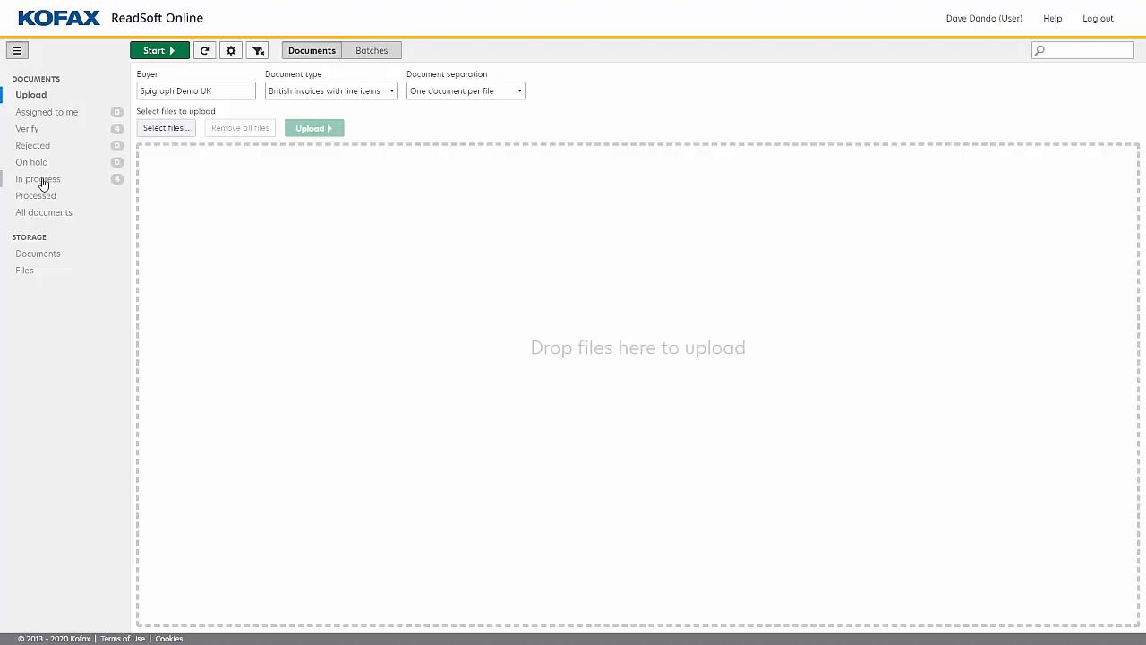
Upload the Very old Invoice file from the Demo Invoices folder for processing.
click(42, 180)
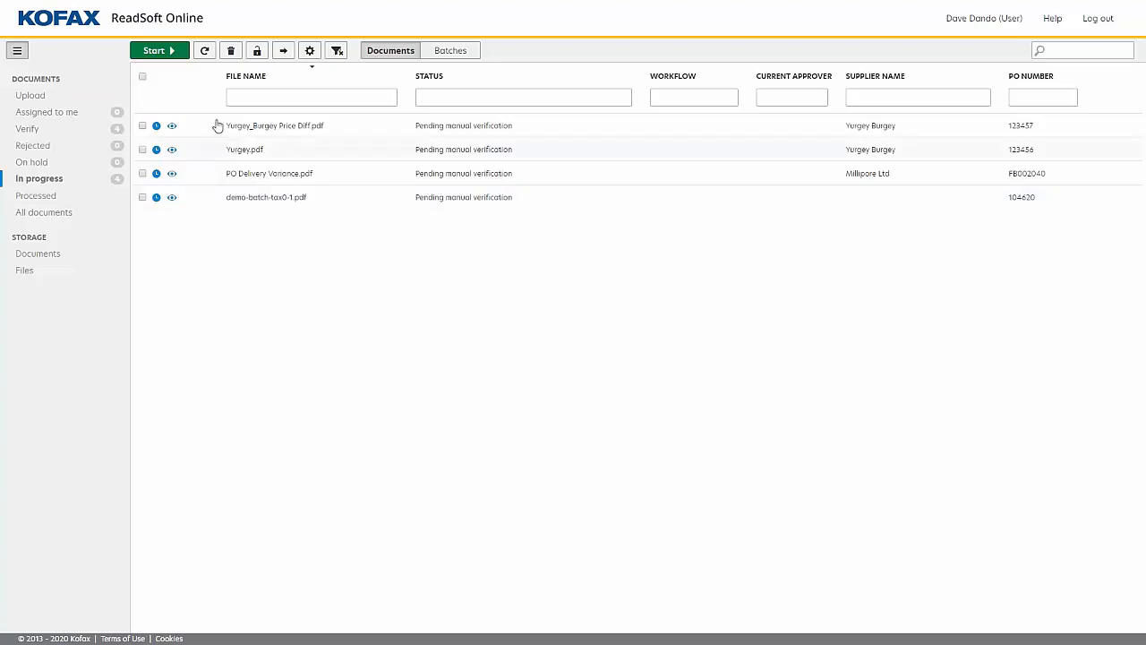
click(43, 96)
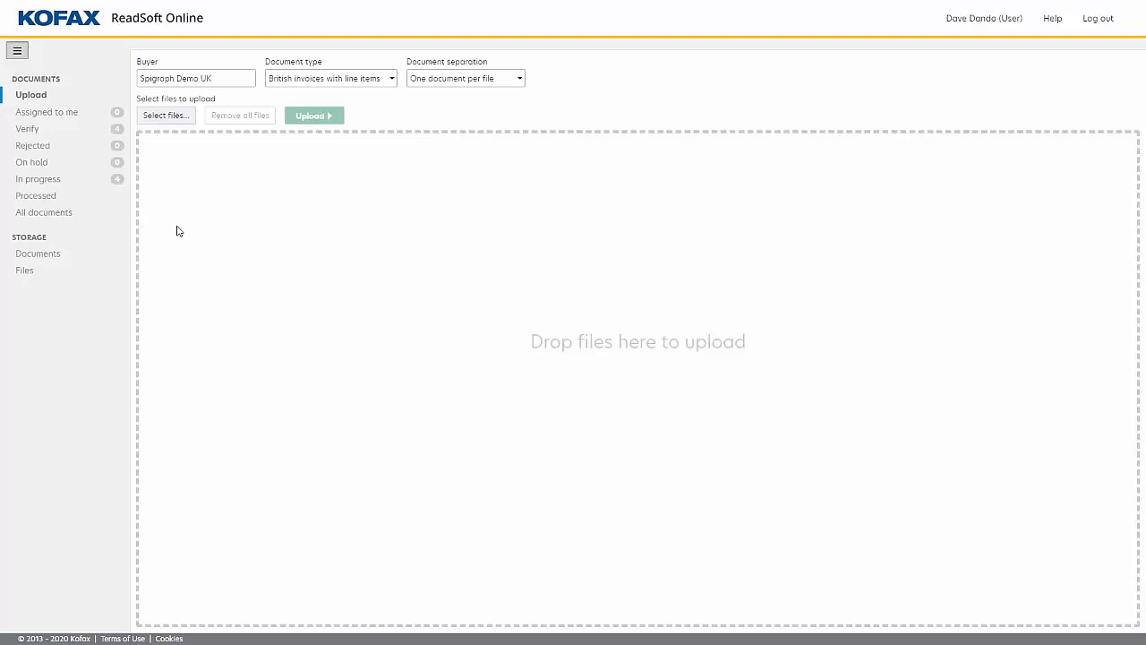
click(167, 116)
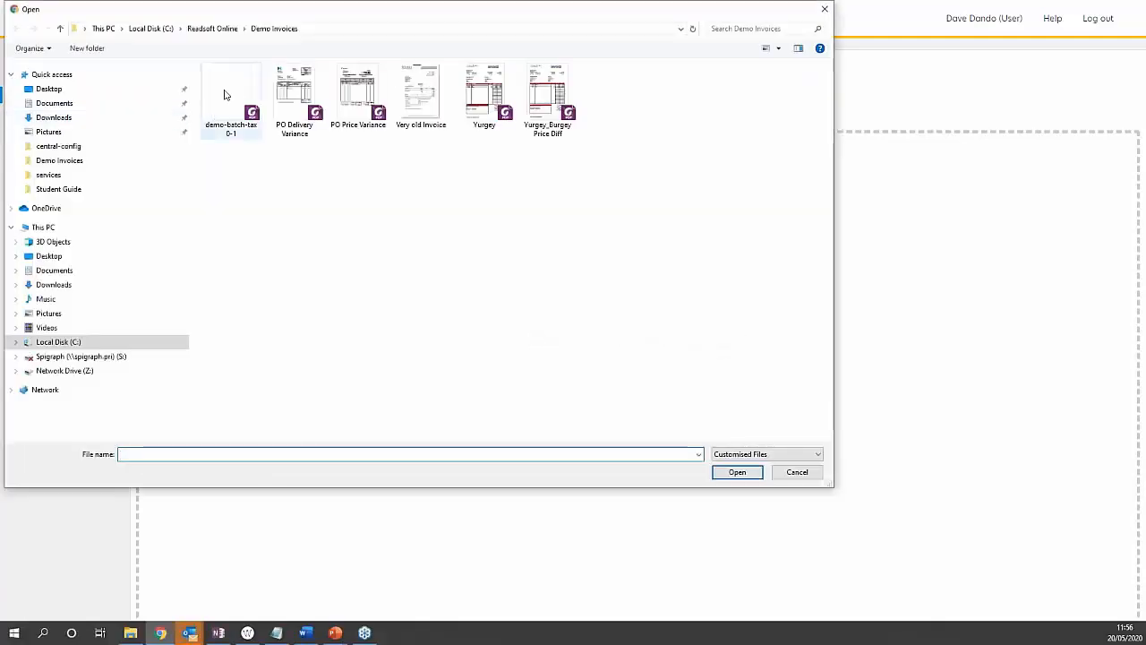
click(419, 94)
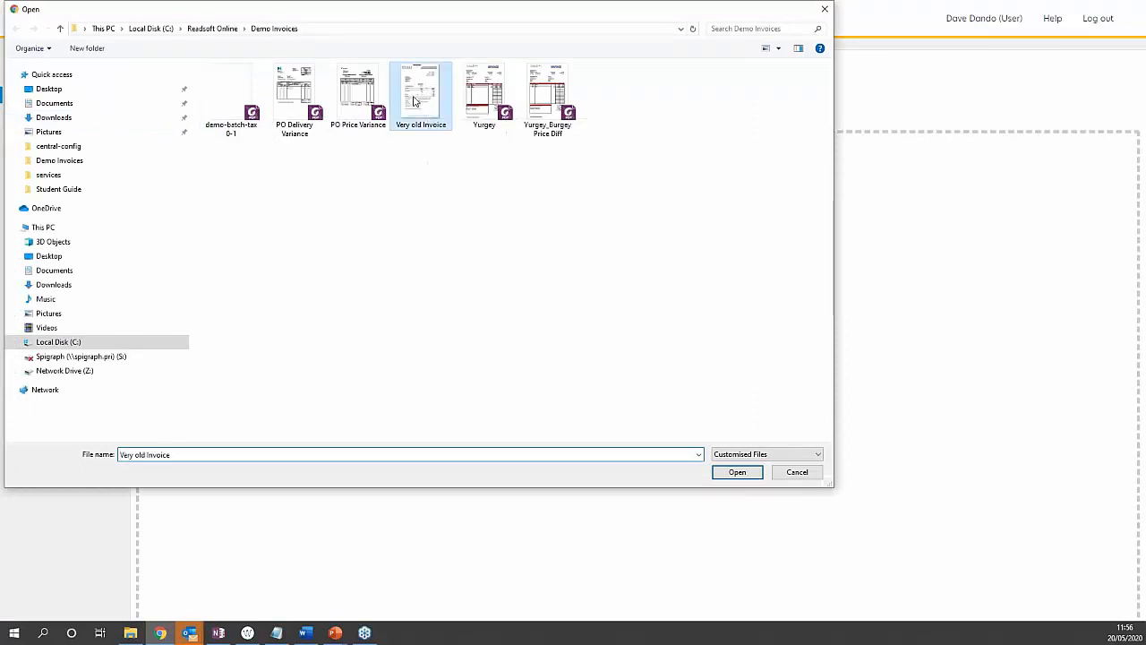
click(736, 473)
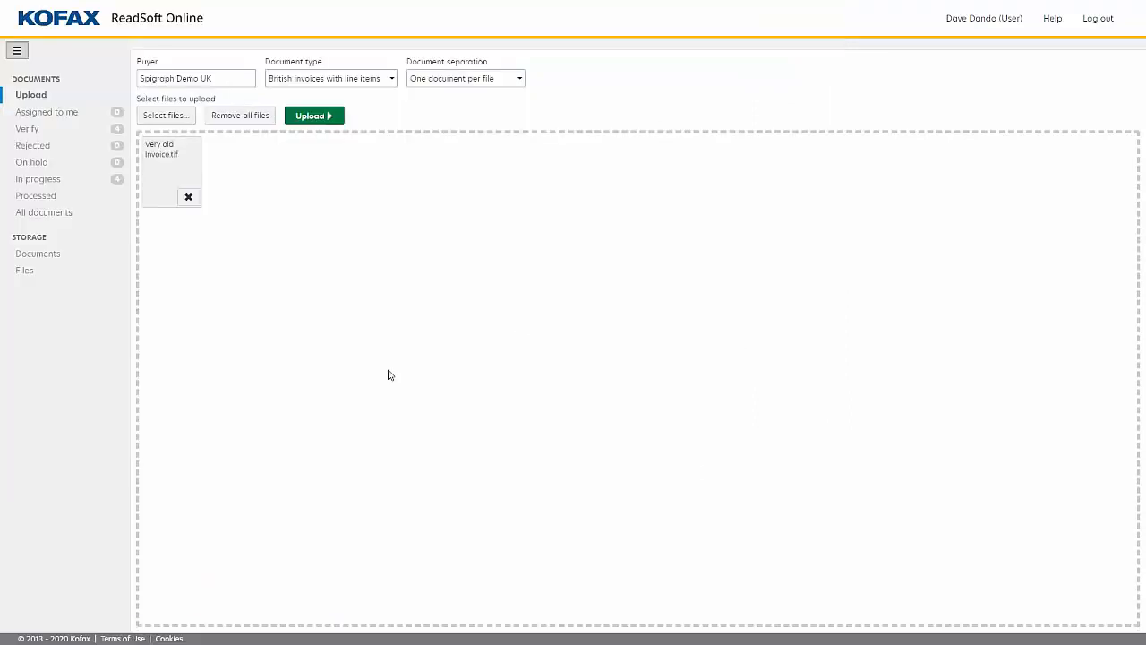
click(312, 118)
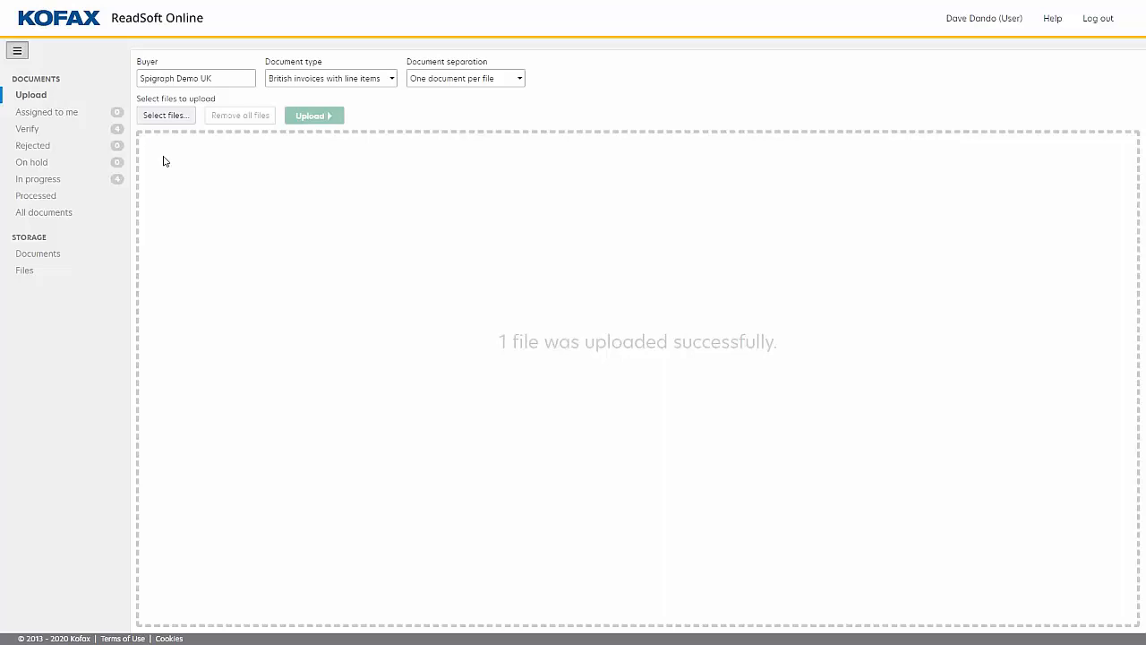
Check the list of in-progress documents and refresh it to follow the uploaded invoice's status.
click(49, 184)
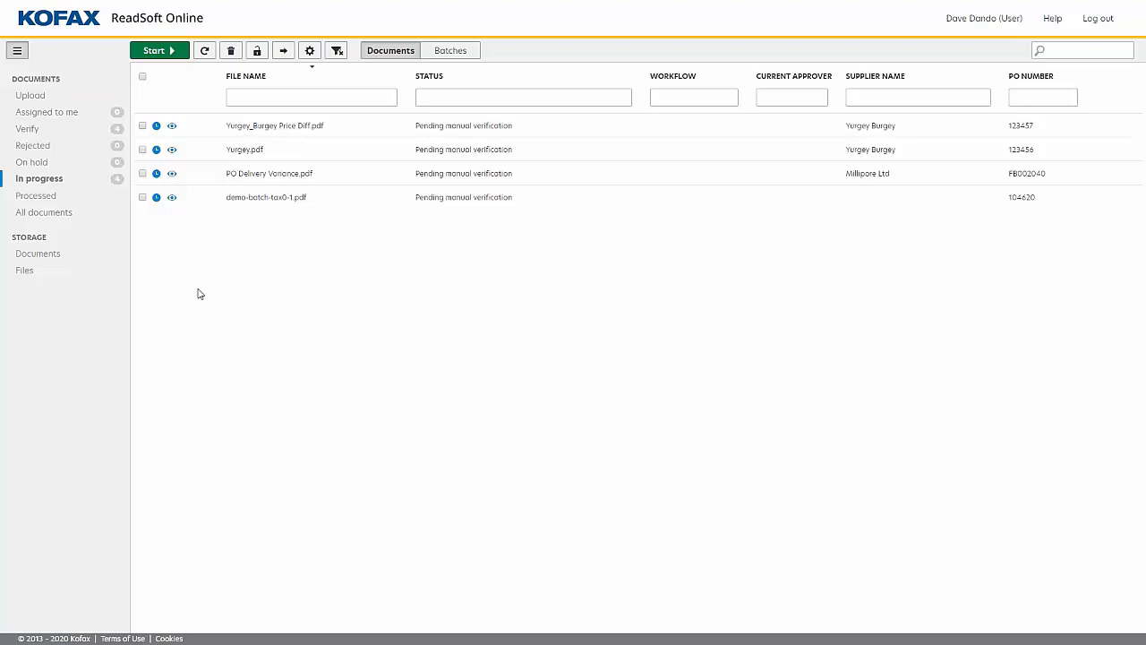
click(204, 52)
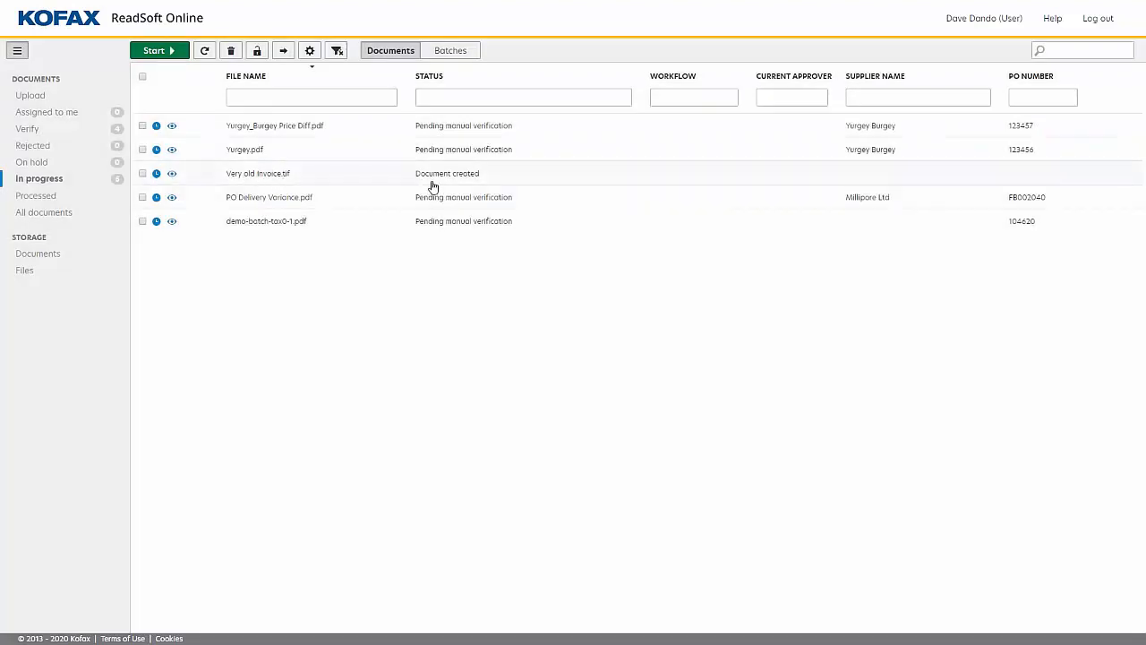
click(204, 51)
Open Yurgey.pdf for verification and ignore the validation error on its invoice date, setting the field to complete.
double_click(234, 152)
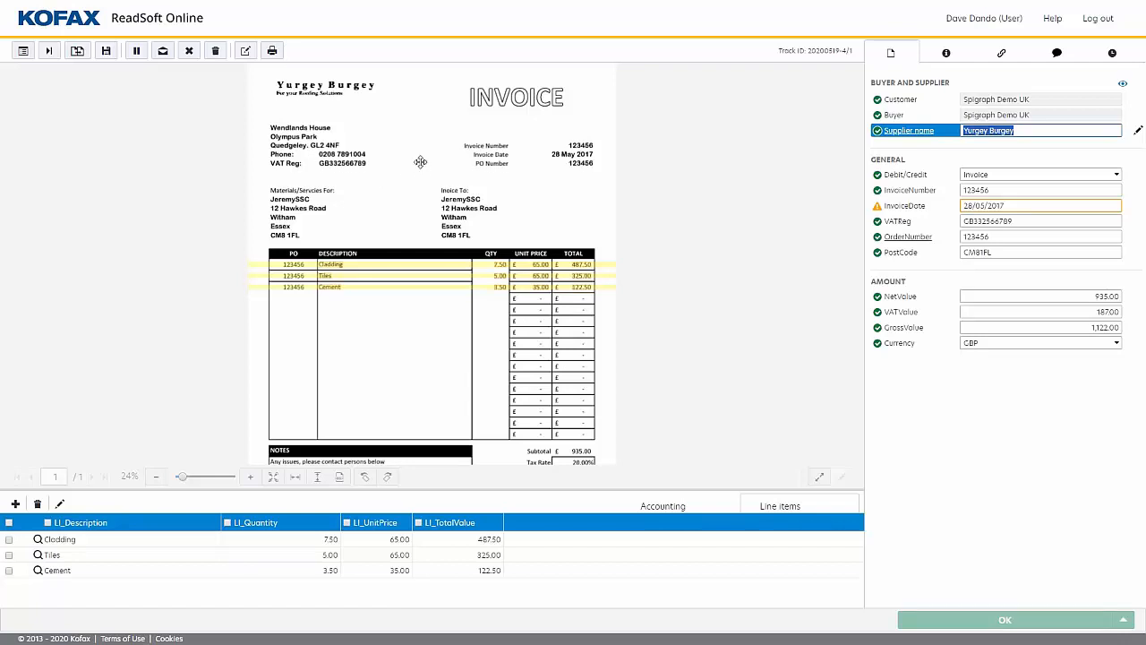
drag(420, 165, 432, 220)
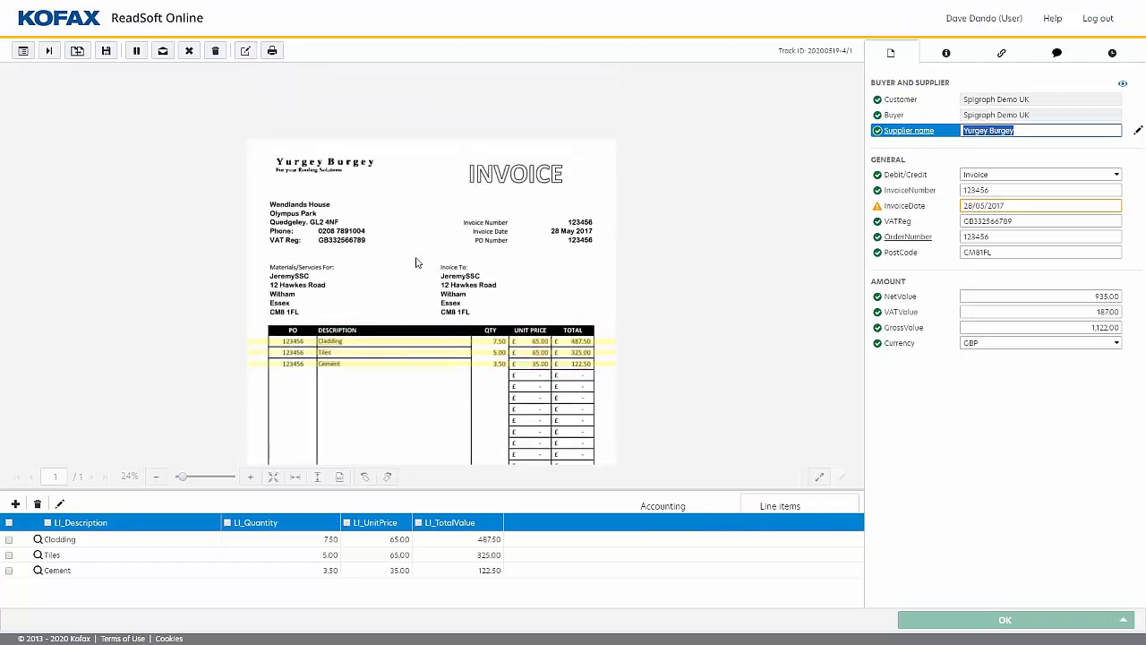
scroll(416, 259, up, 1)
scroll(417, 262, down, 1)
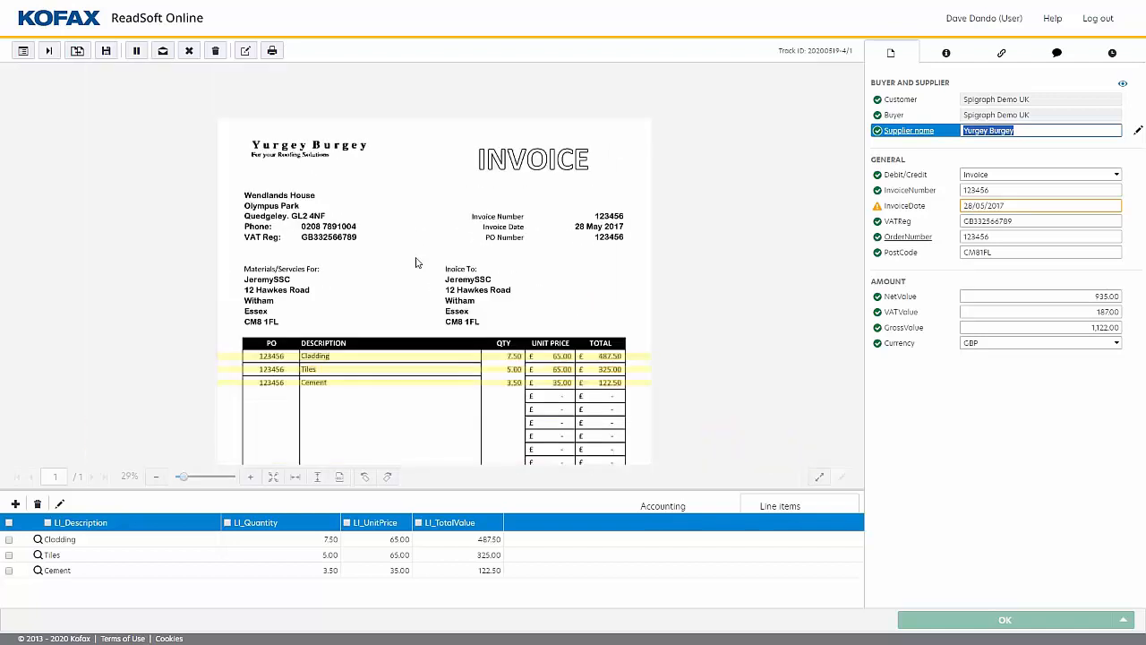
drag(413, 327, 417, 273)
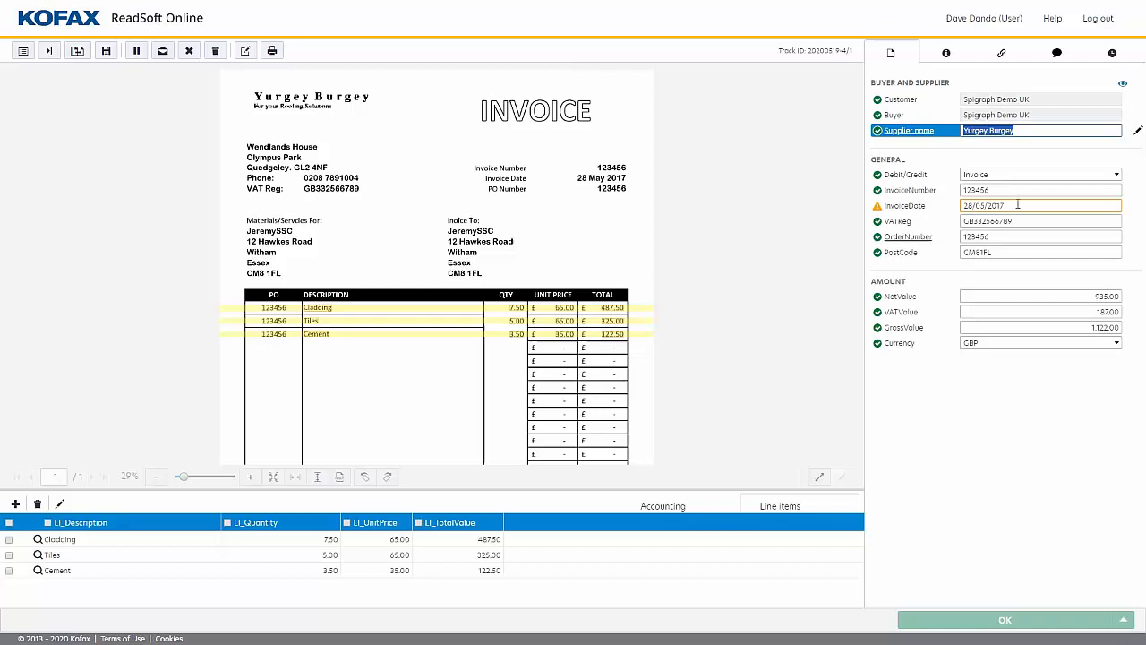
click(1017, 204)
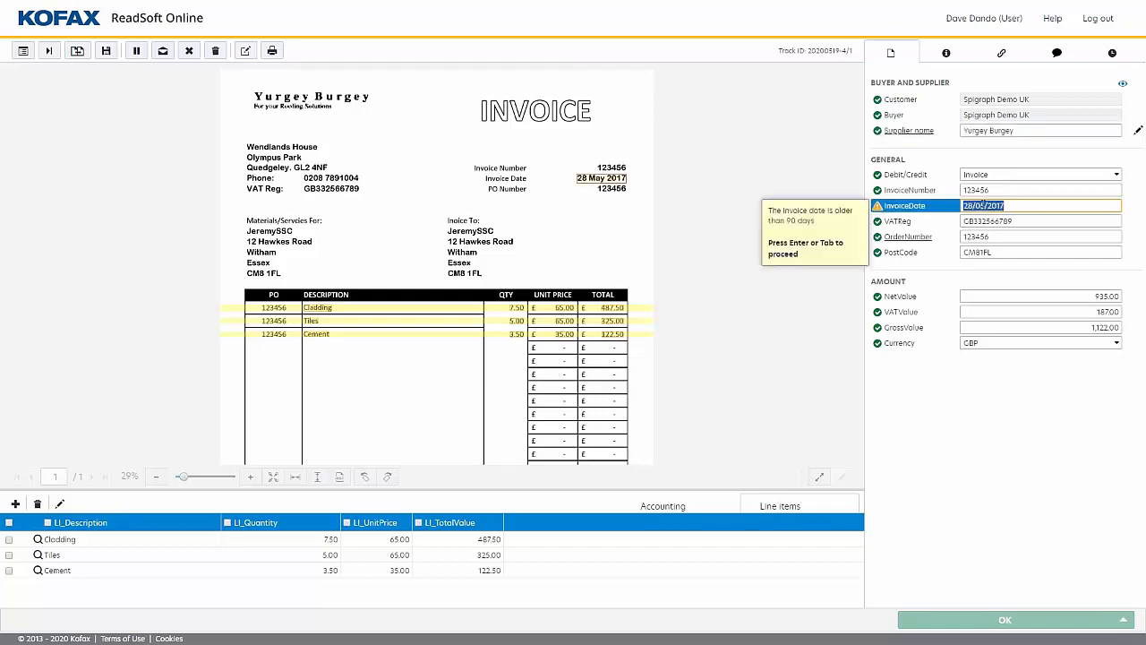
mouse_move(880, 209)
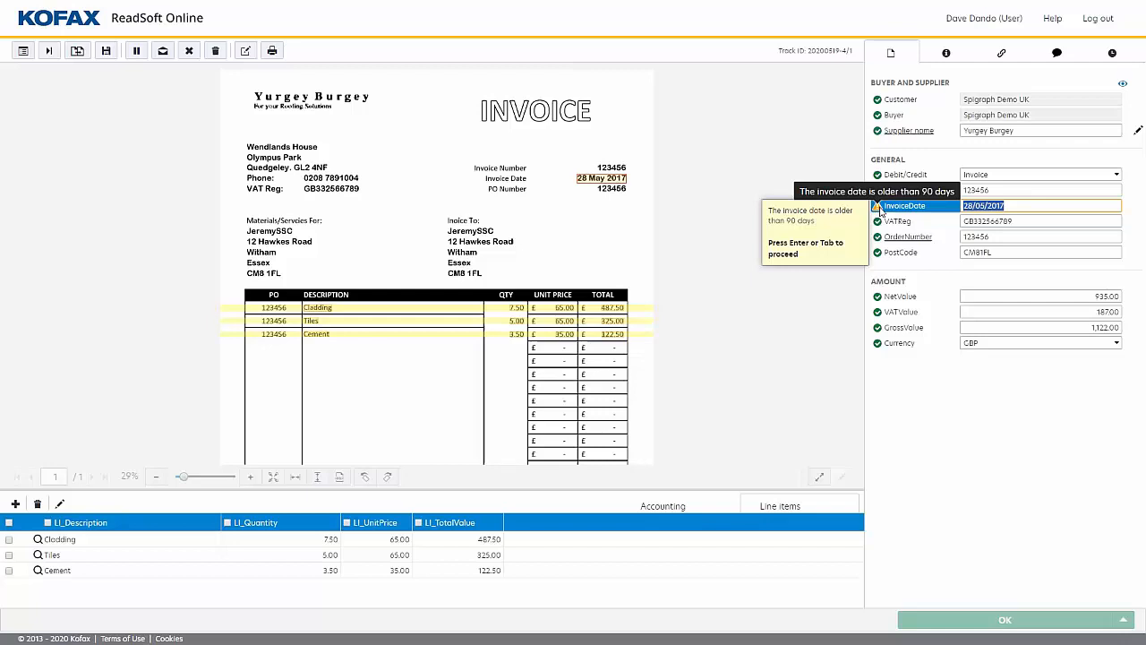
click(1020, 207)
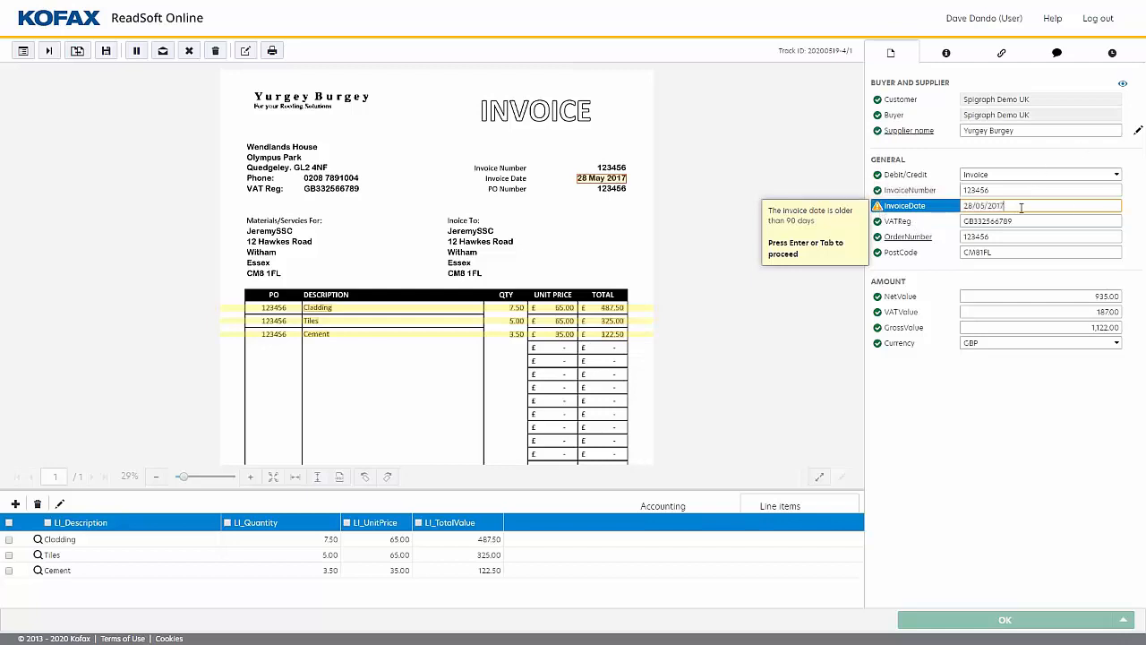
key(Return)
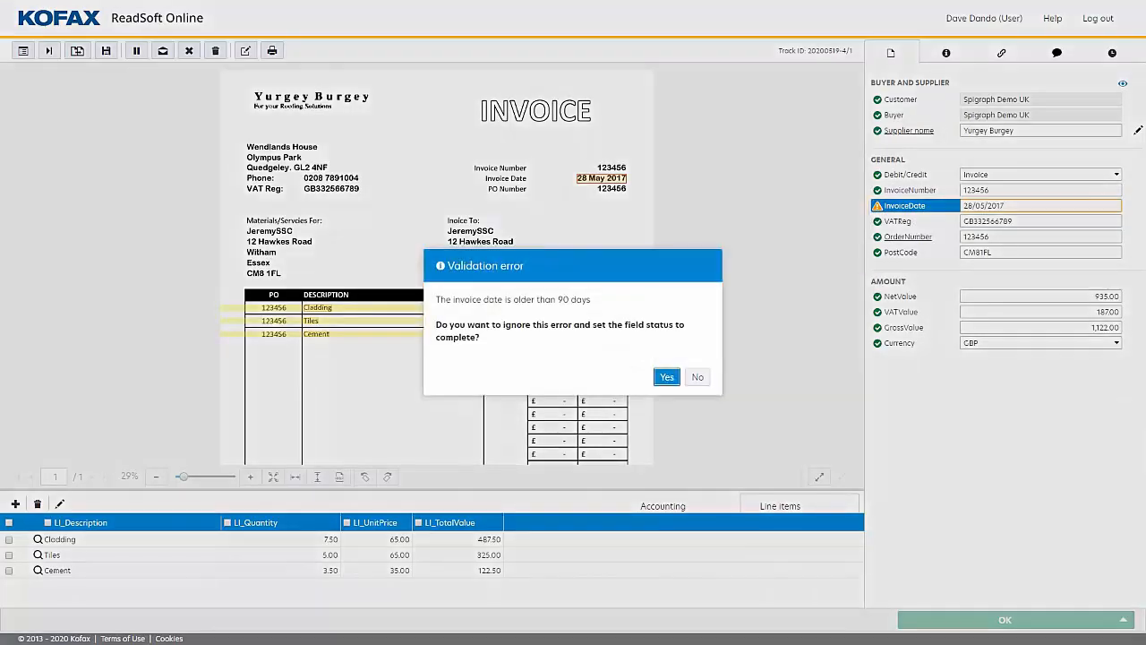
click(666, 378)
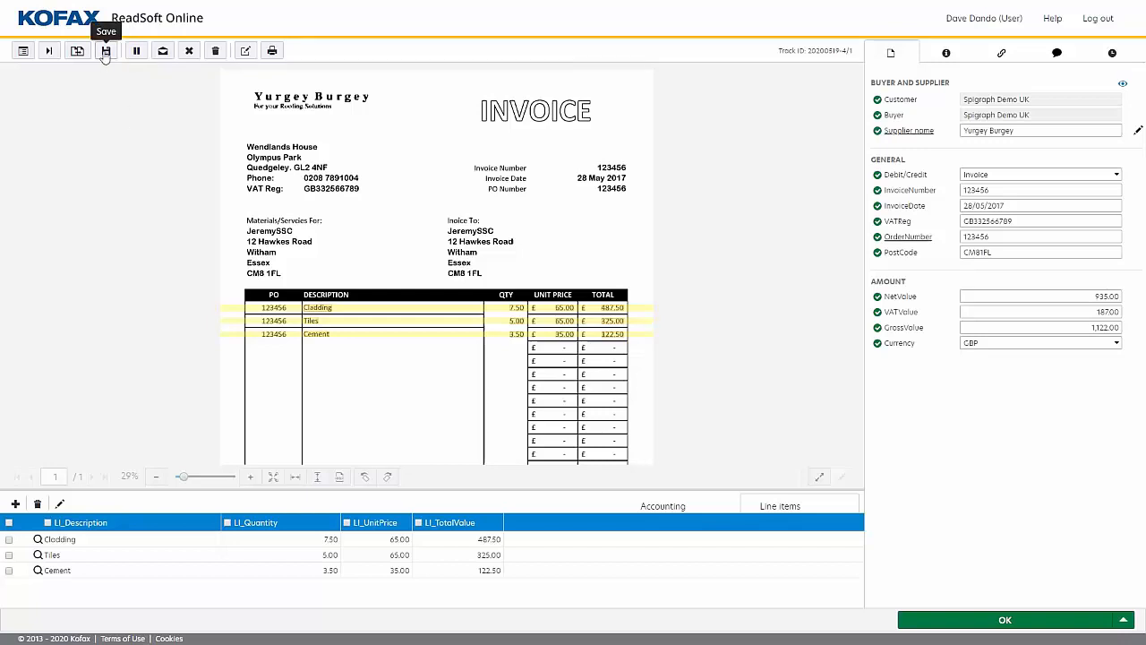
Review the Yurgey Burgey invoice's information request form, batch and document details, attachments, comments and event history.
click(162, 52)
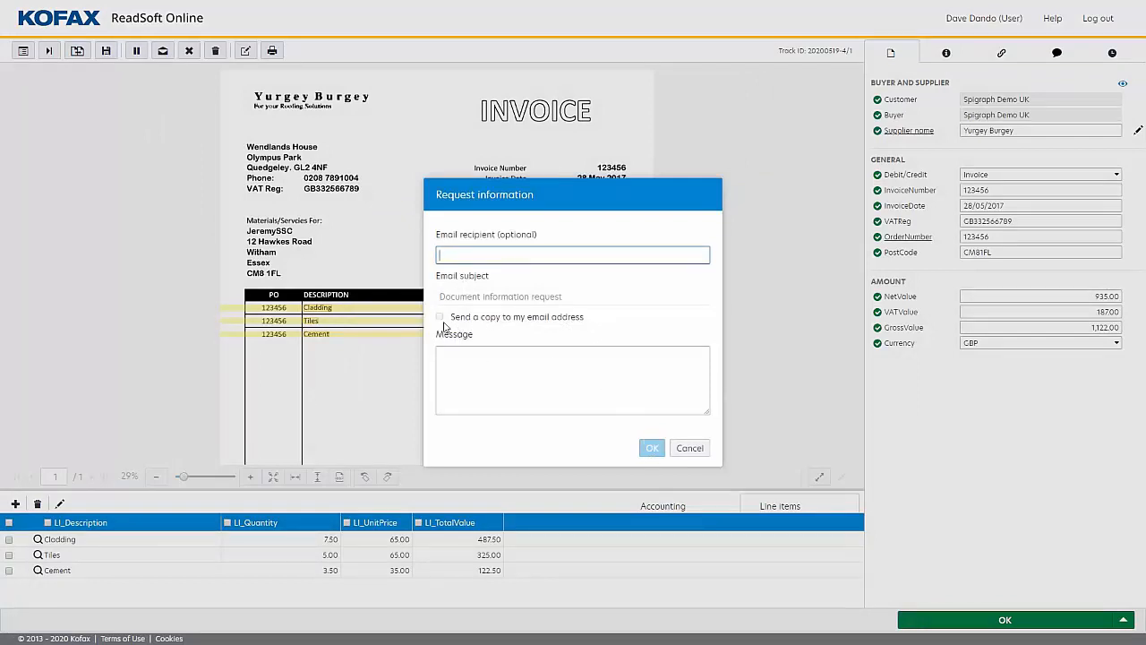
click(691, 448)
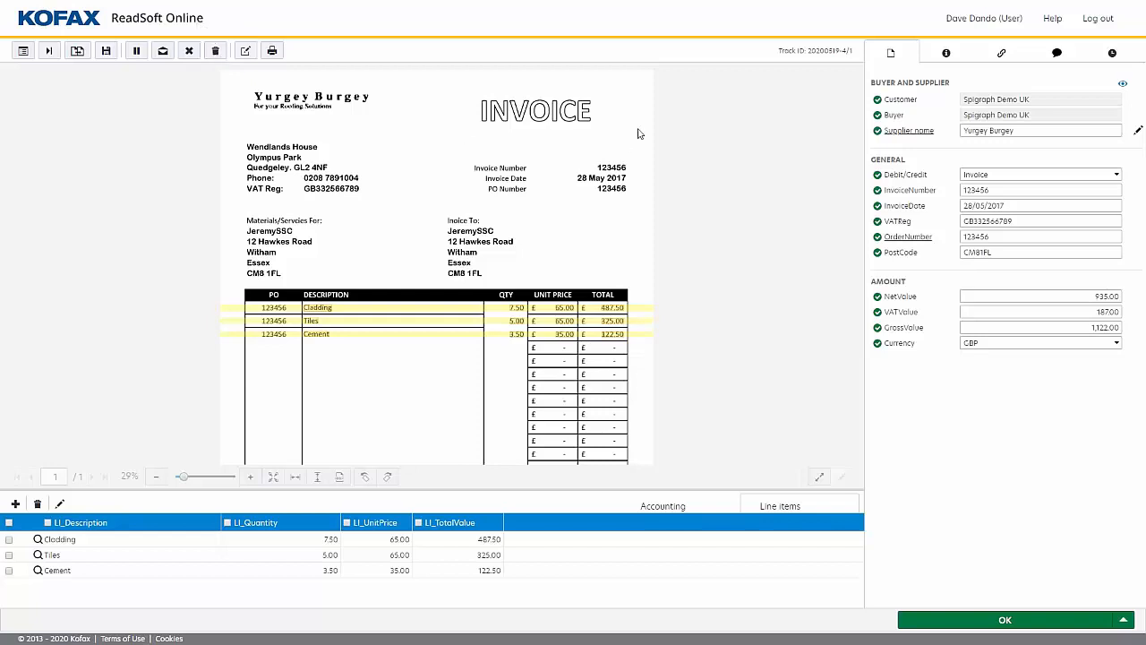
click(946, 55)
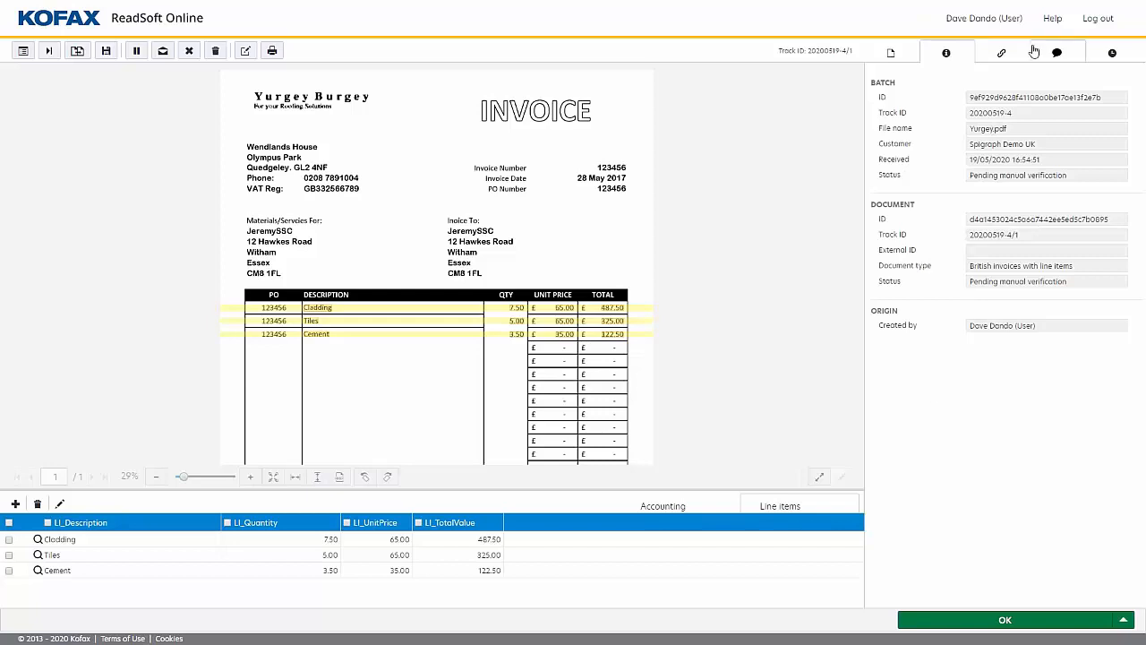
click(1004, 56)
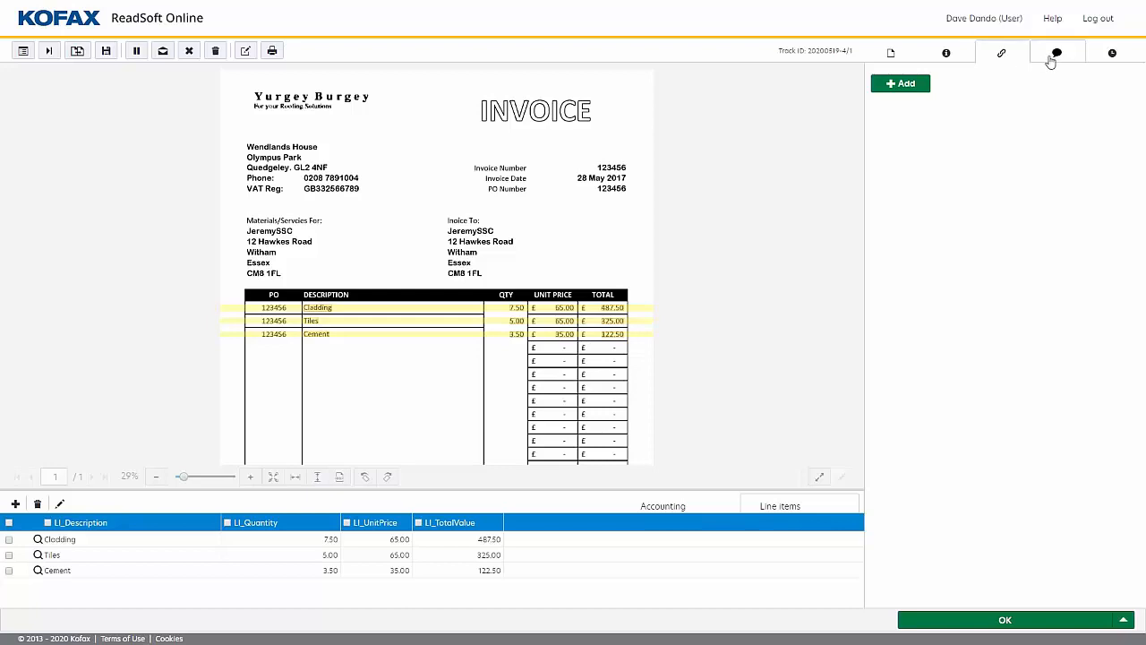
click(1056, 55)
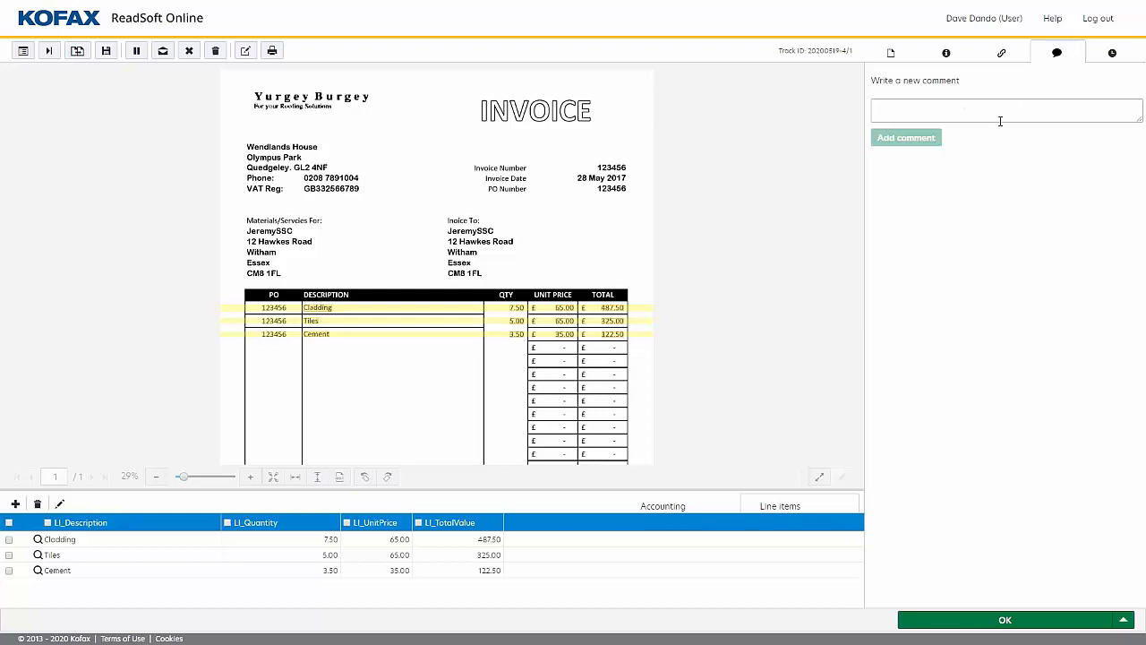
click(1110, 54)
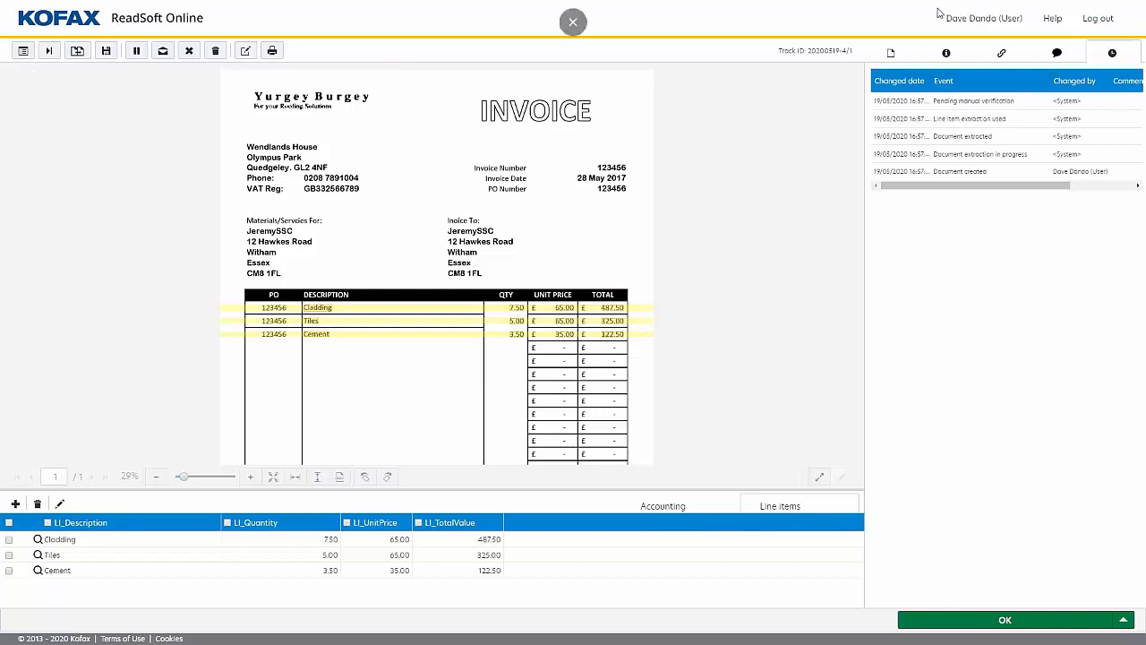
Return to the Yurgey Burgey invoice's extracted fields and approve the document.
click(891, 53)
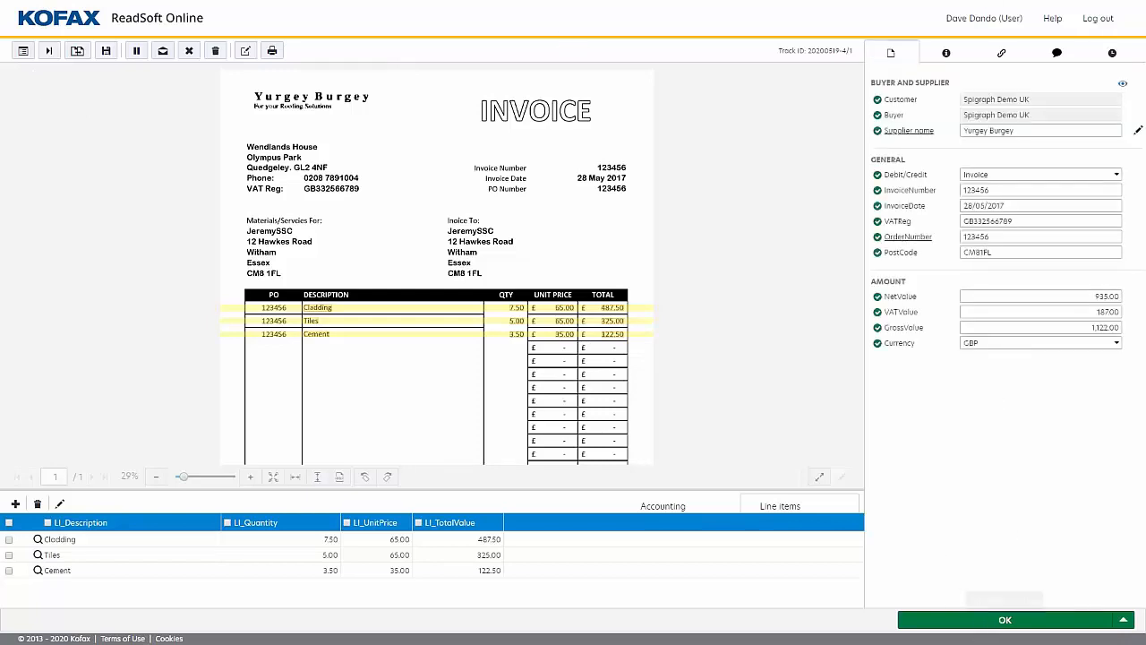
click(1005, 620)
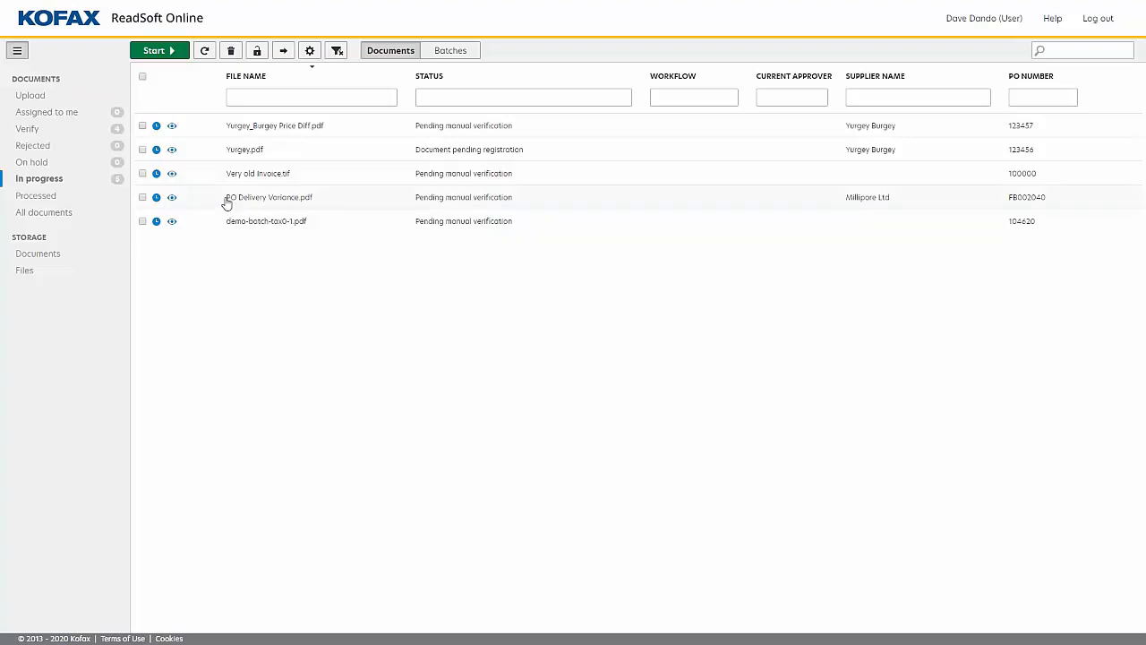
Open PO Delivery Variance.pdf and ignore the validation errors on its invoice date and empty VAT registration field.
double_click(276, 201)
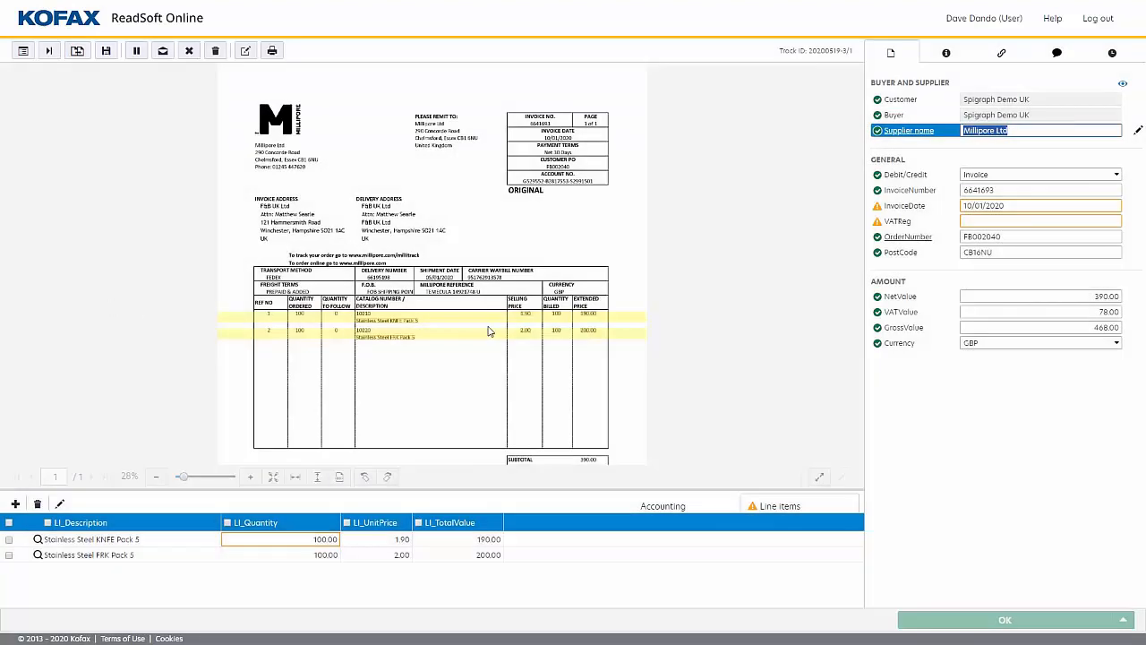
scroll(497, 332, up, 2)
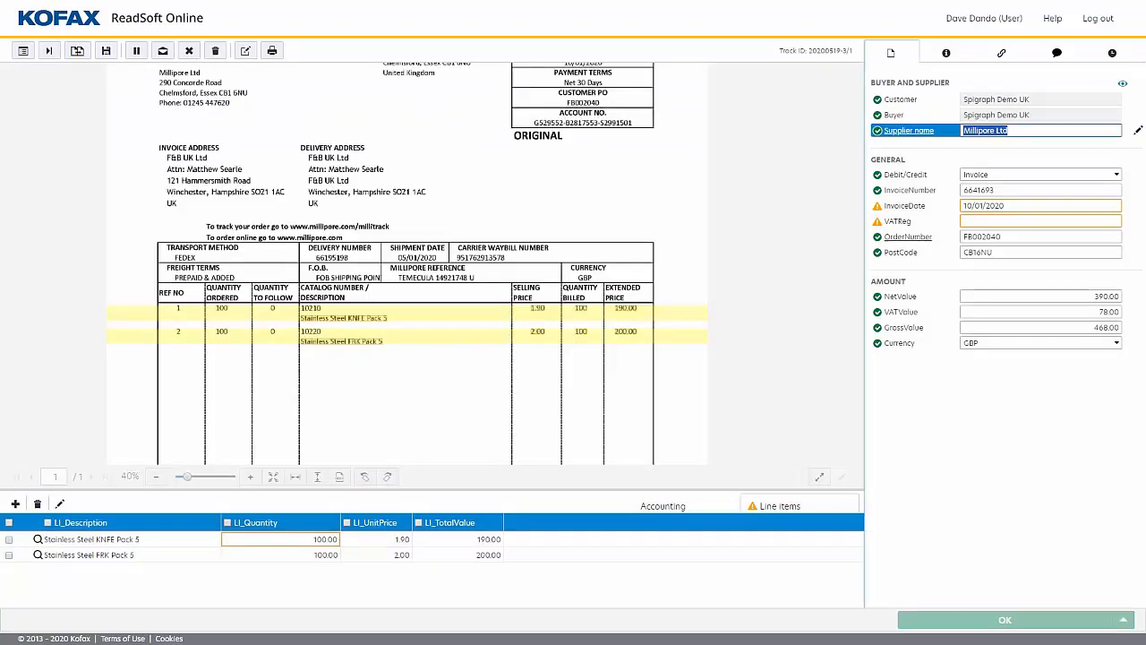
click(1007, 205)
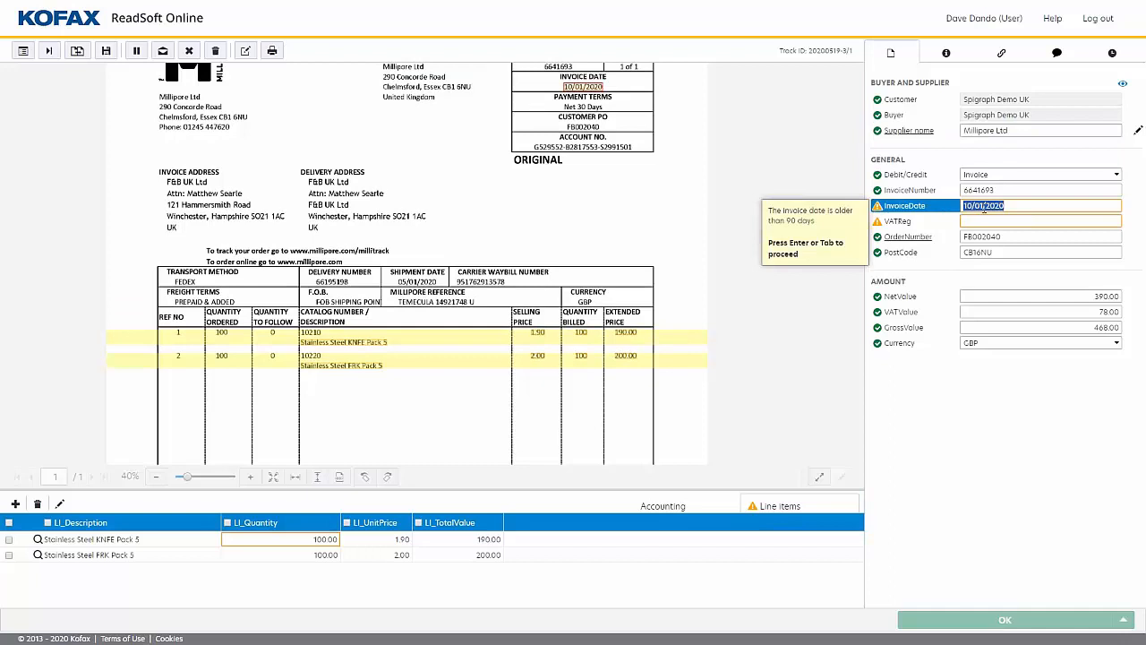
key(Return)
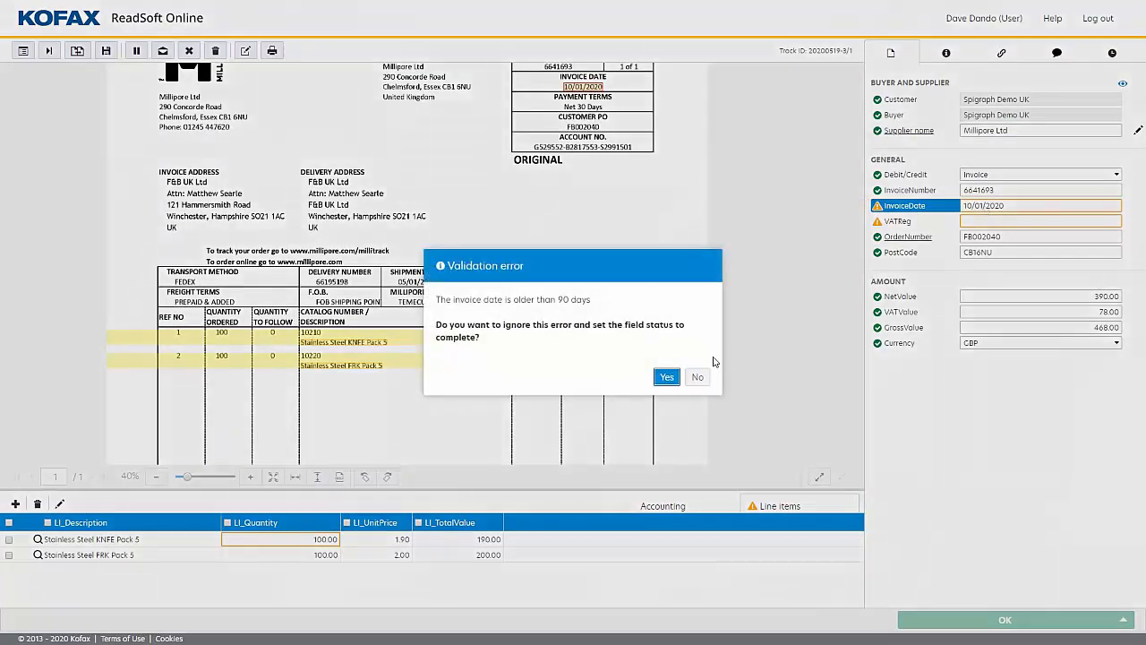
click(667, 376)
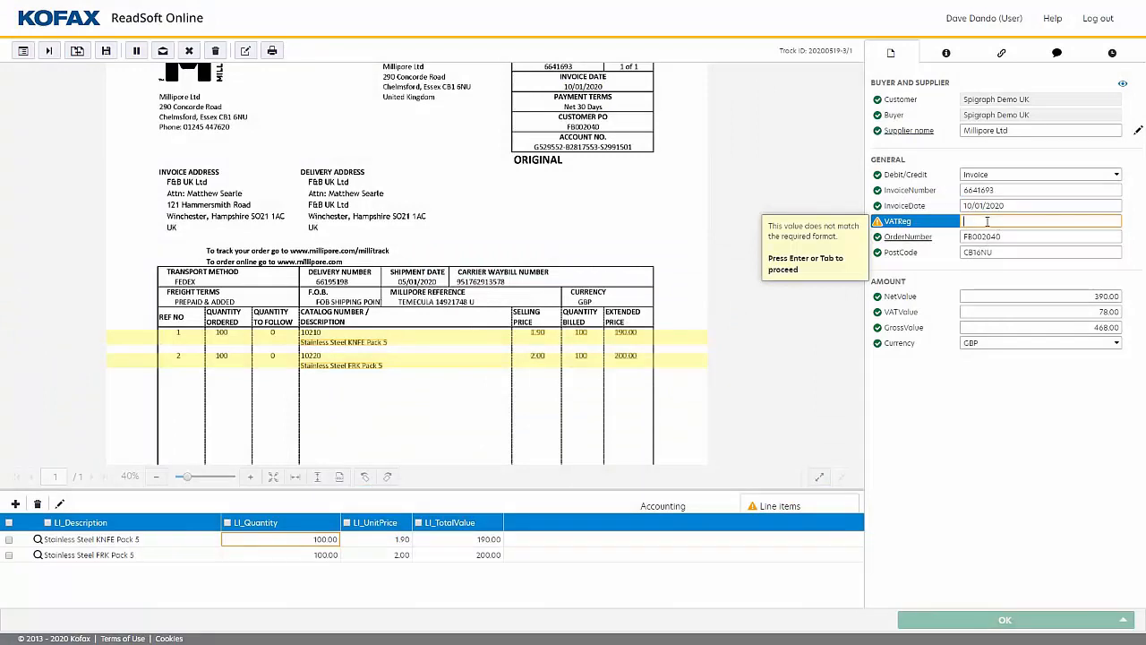
key(Return)
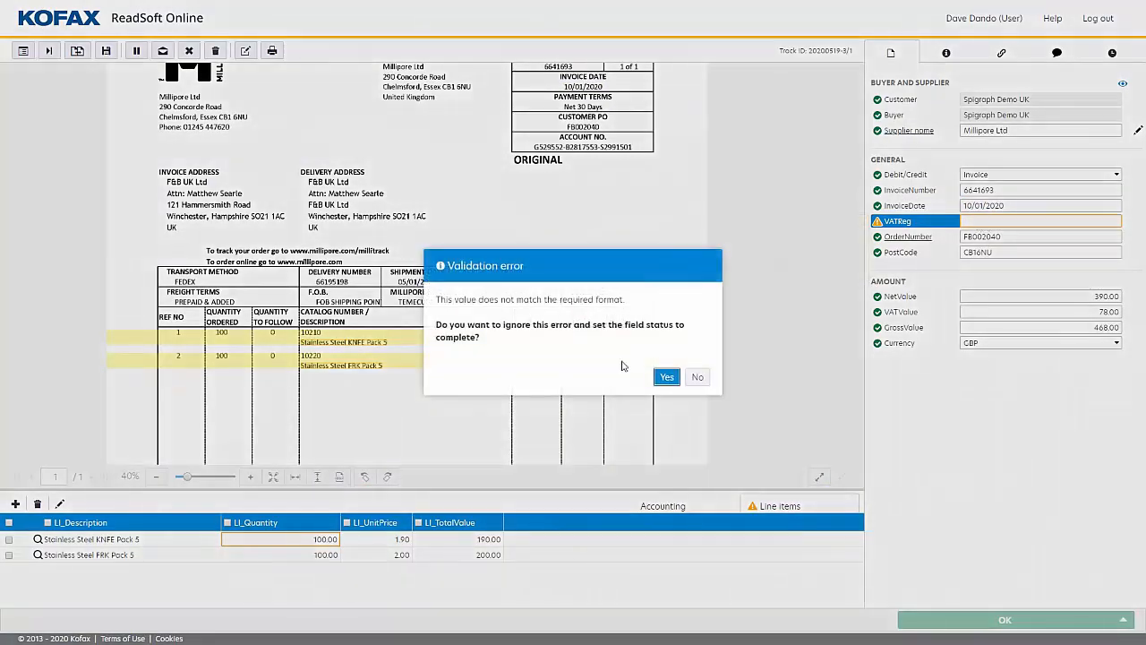
click(667, 377)
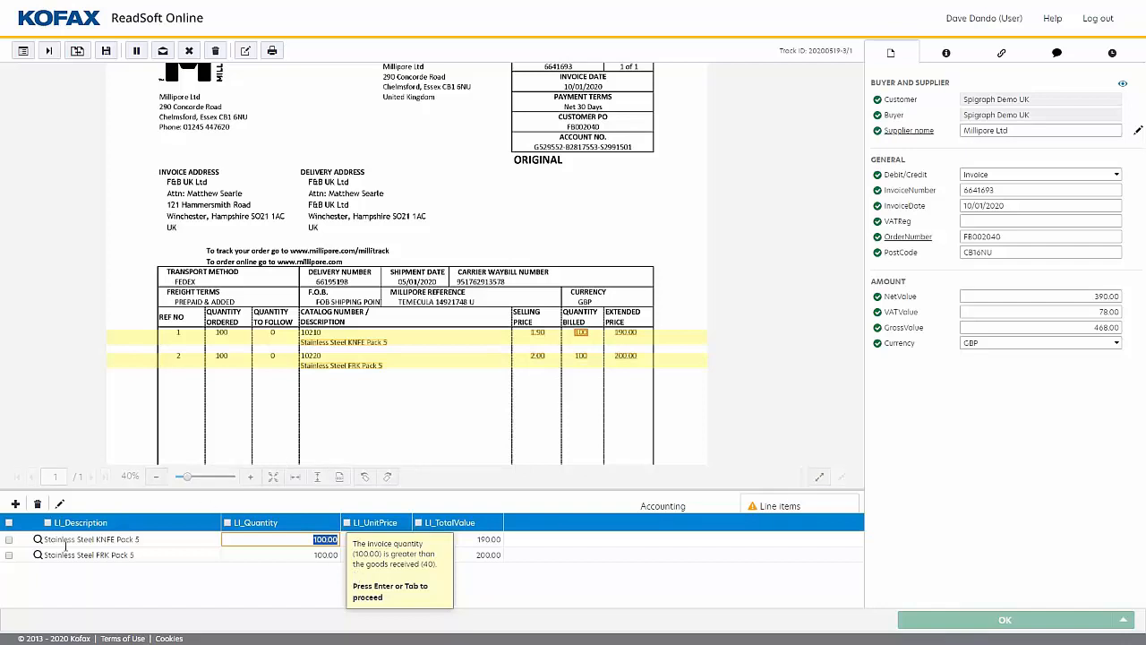
Compare the Stainless Steel KNFE Pack 5 line's quantity with the matching purchase order lines, leaving the line item unchanged.
click(38, 539)
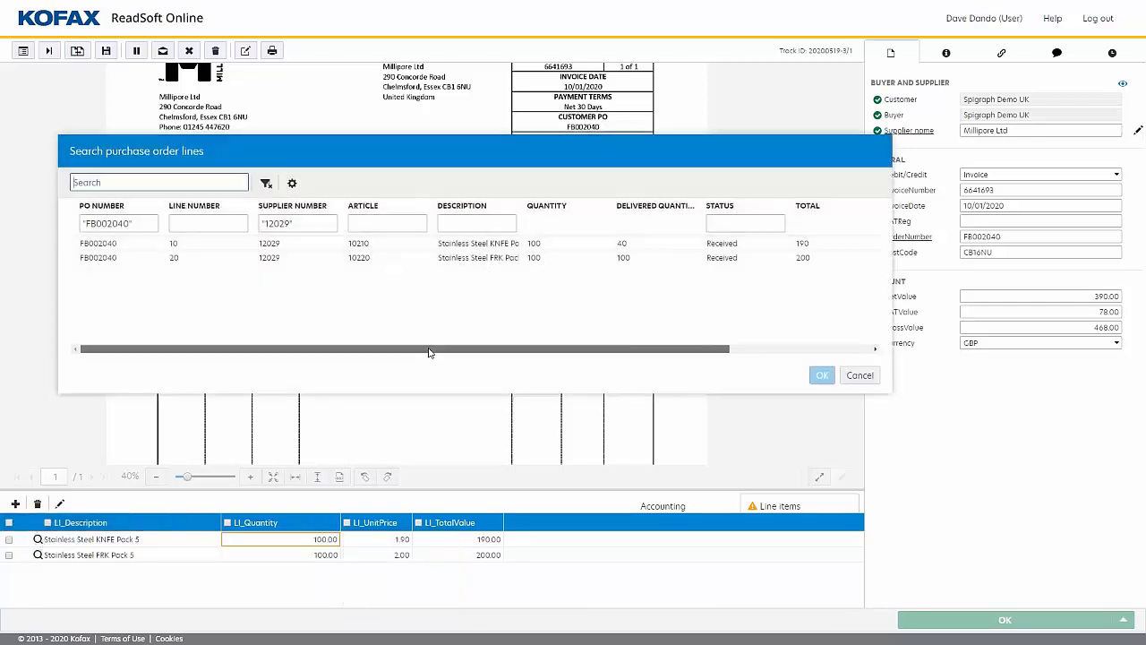
drag(428, 352, 610, 349)
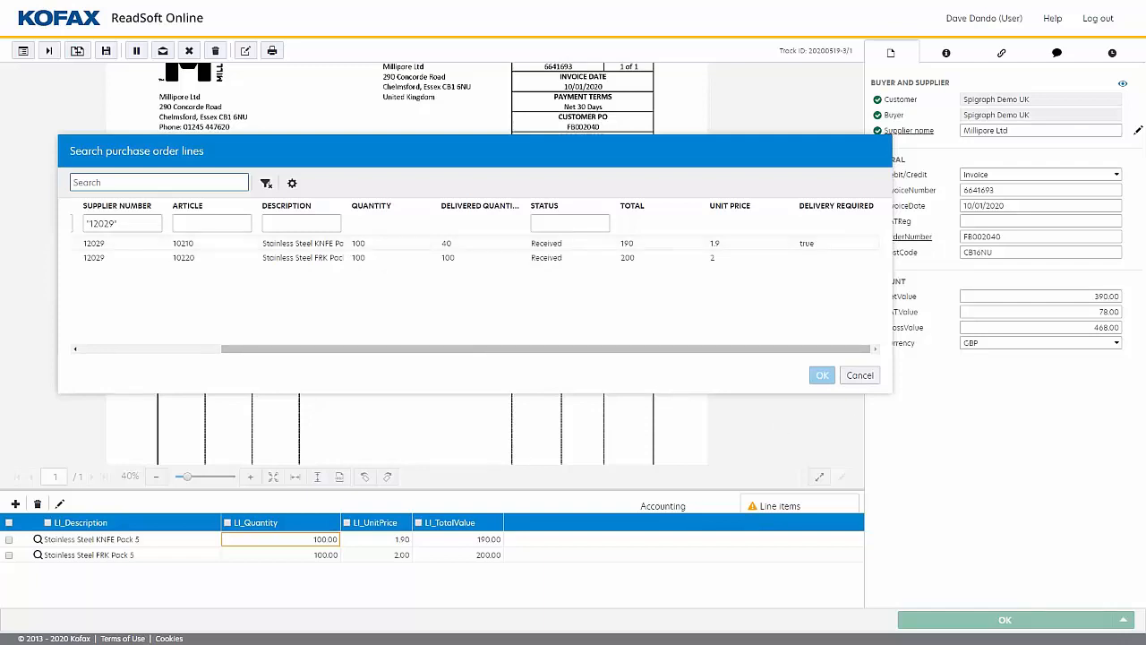
click(860, 376)
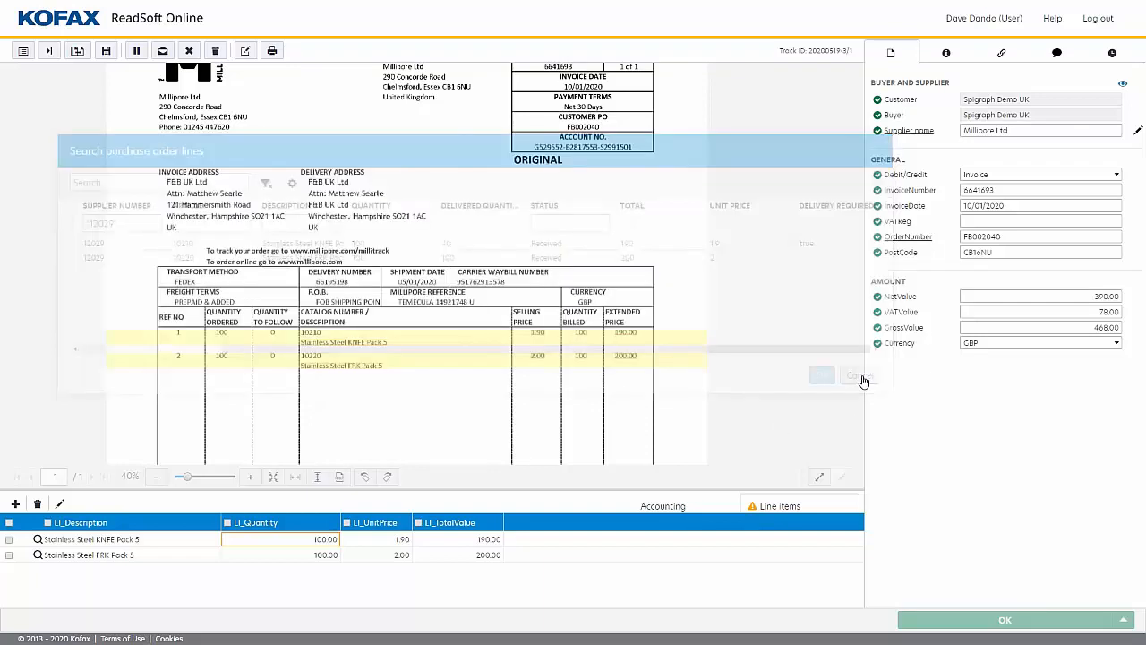
click(331, 538)
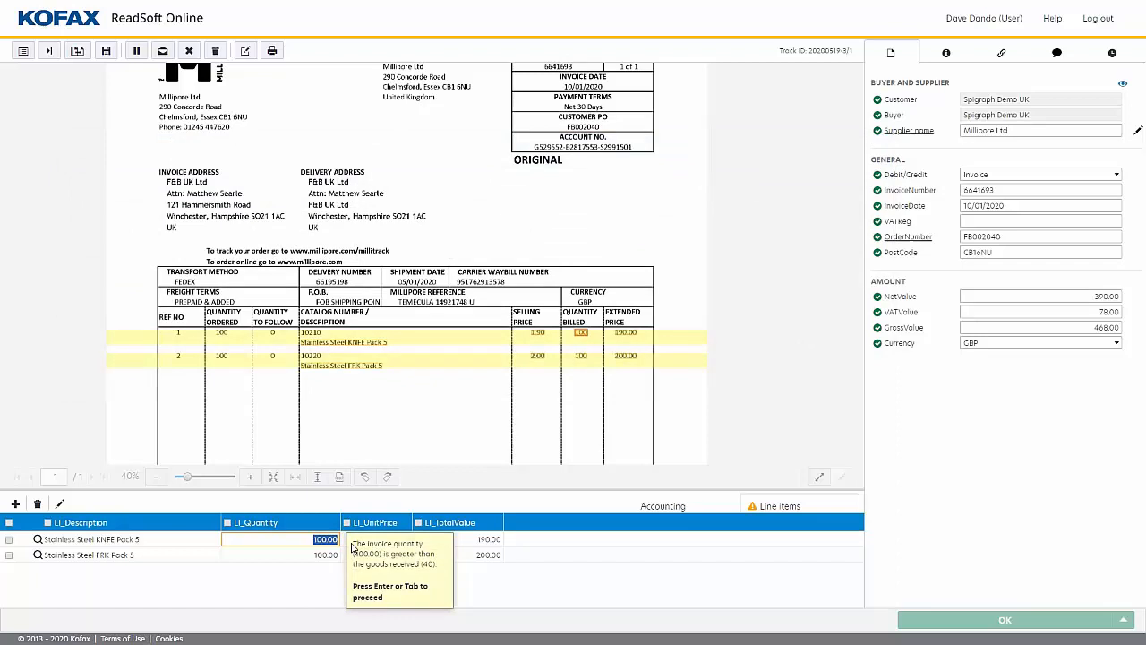
Ignore the quantity validation error on the Stainless Steel KNFE Pack 5 line and approve the Millipore invoice.
click(189, 50)
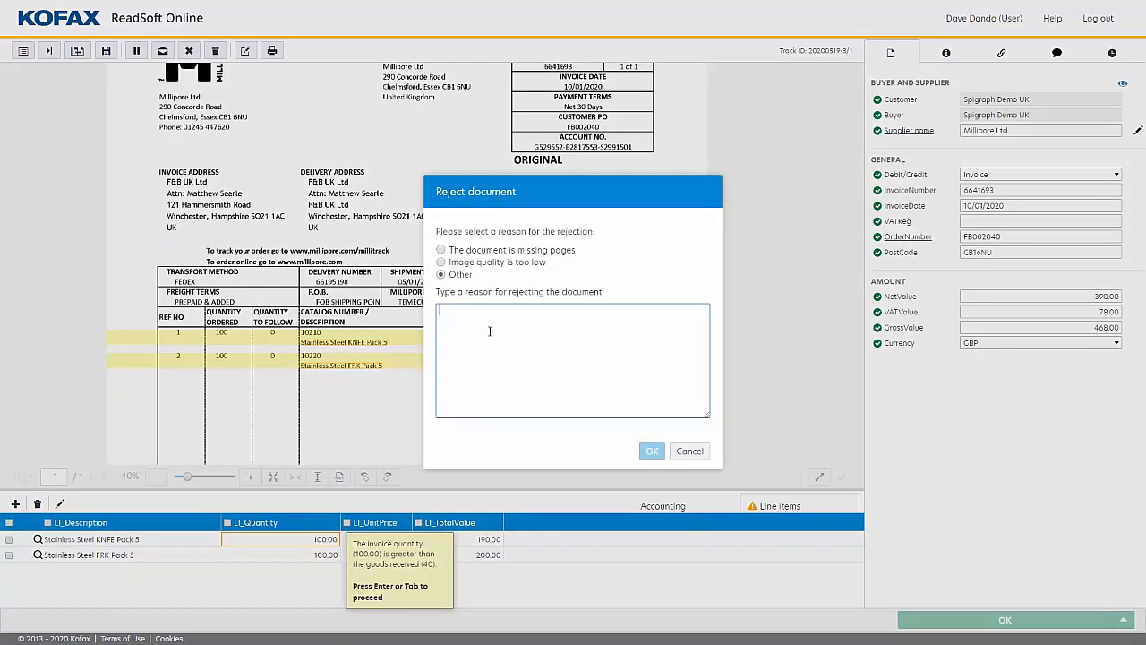
click(692, 450)
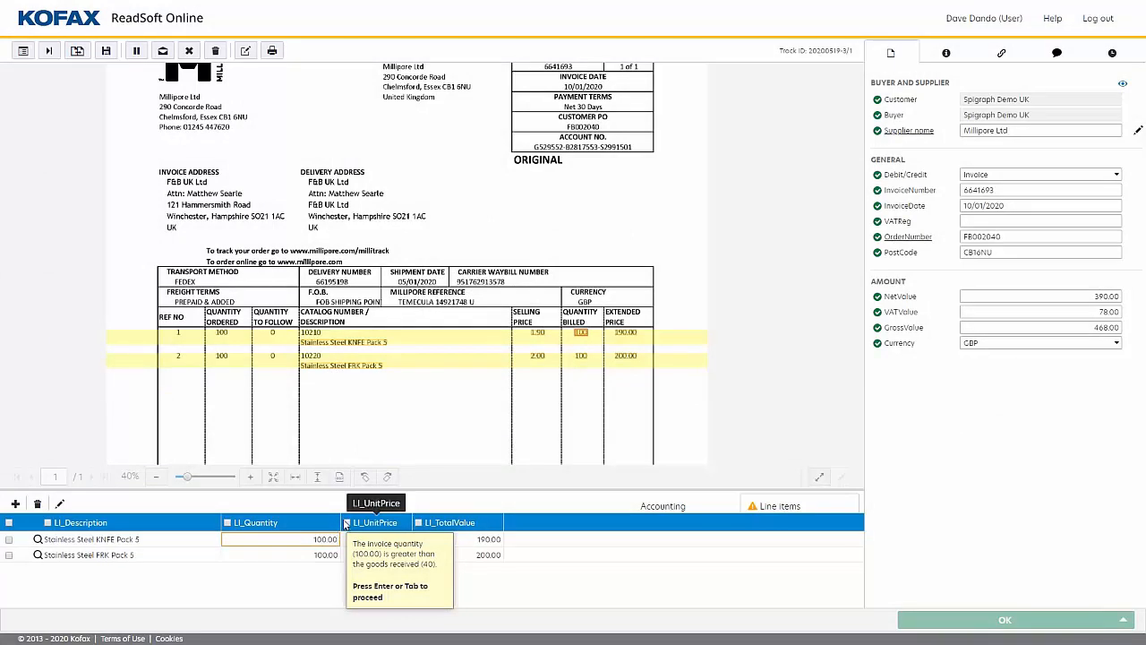
key(Return)
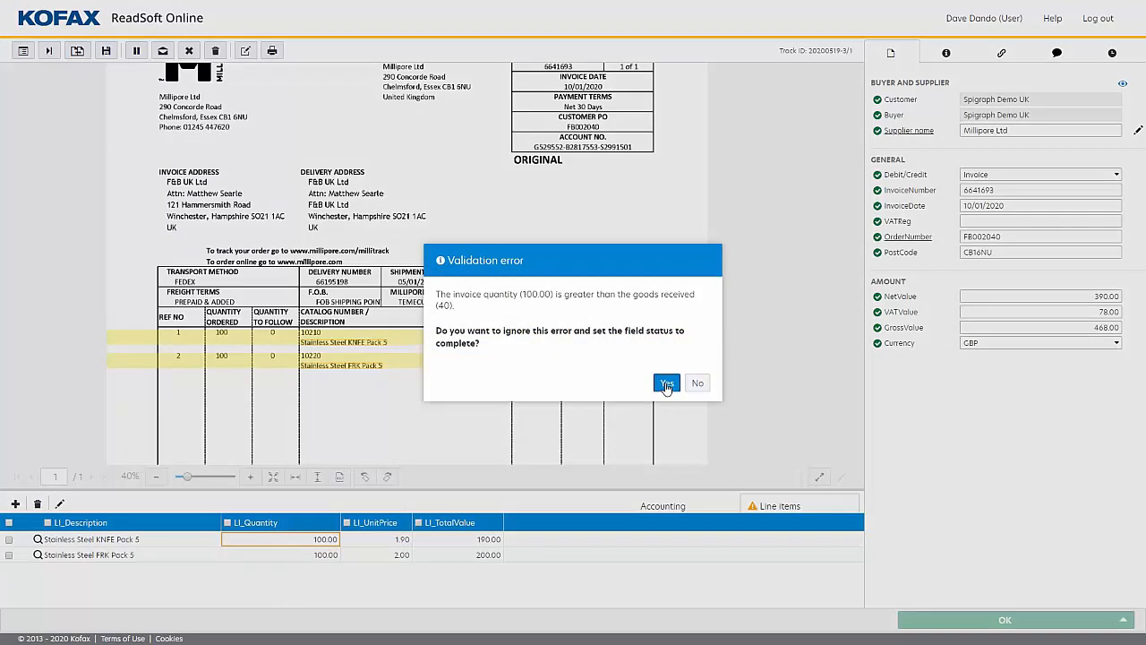
click(666, 384)
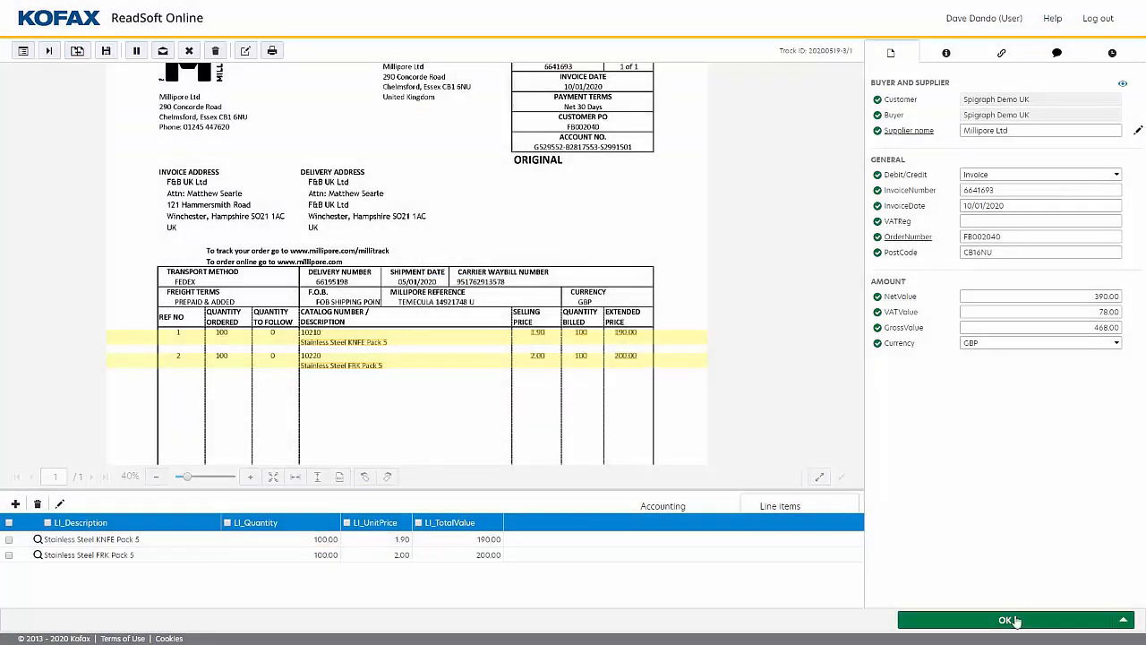
click(1015, 619)
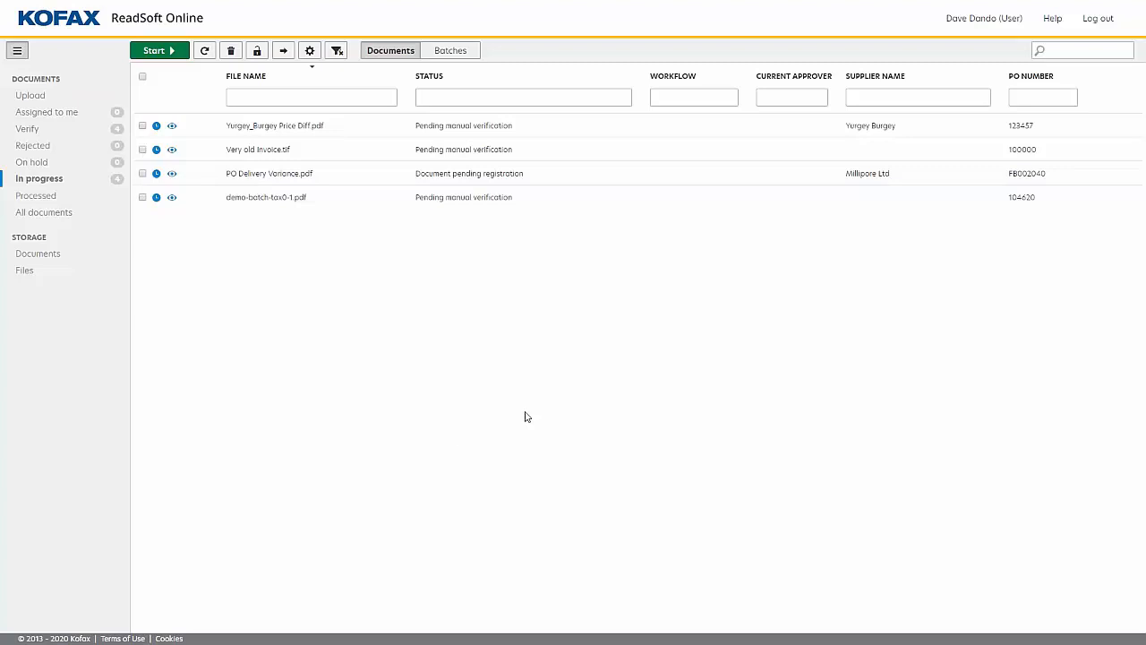
Open Yurgey_Burgey Price Diff.pdf and compare the Cement line's unit price with the matching purchase order lines.
click(205, 50)
double_click(243, 130)
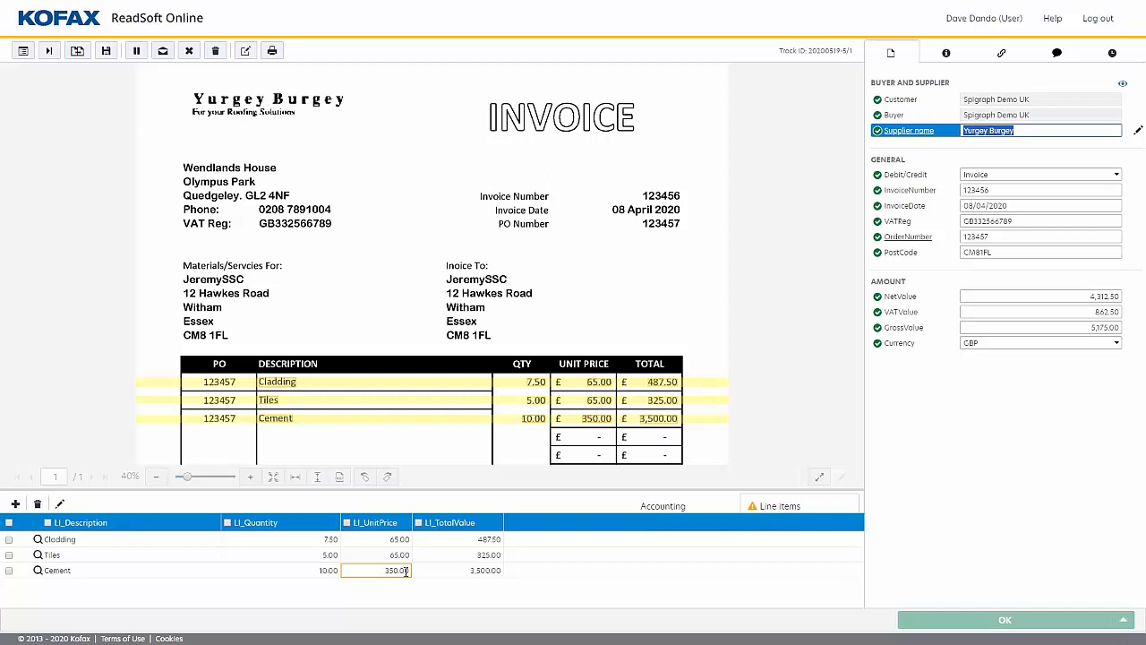
click(407, 570)
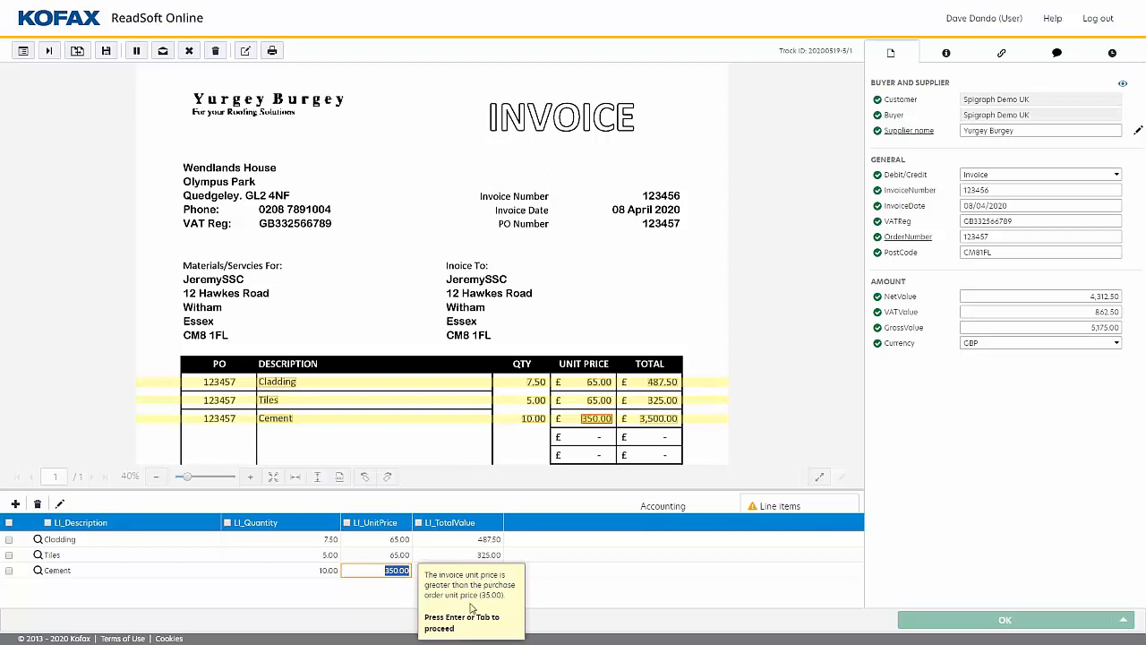
click(37, 573)
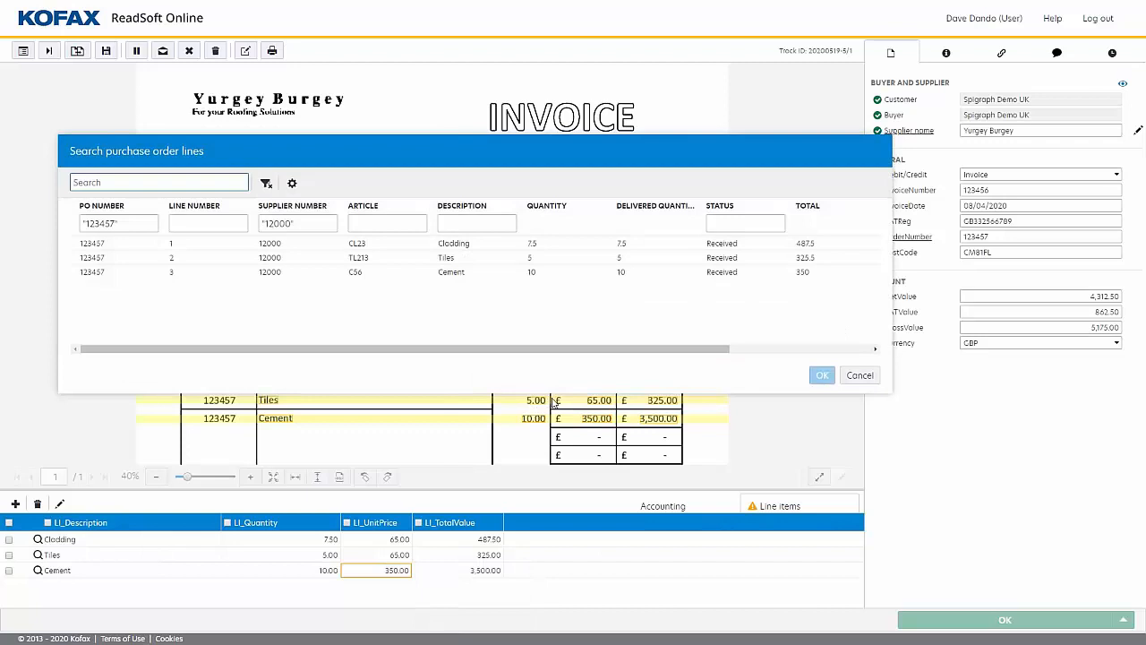
drag(561, 349, 721, 347)
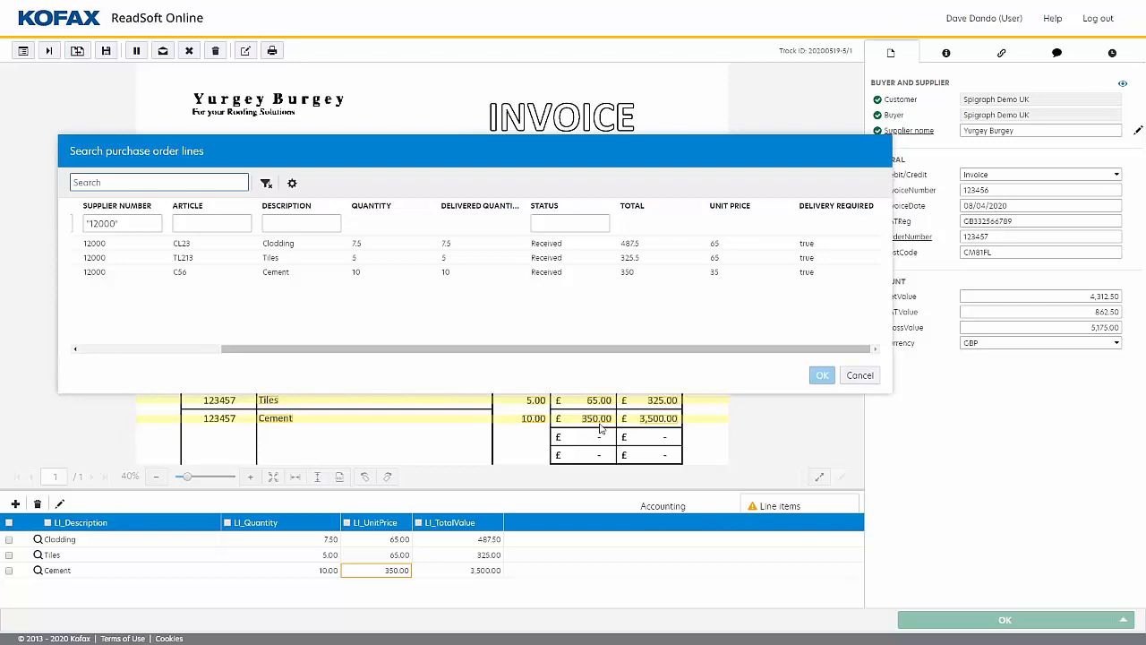
click(860, 376)
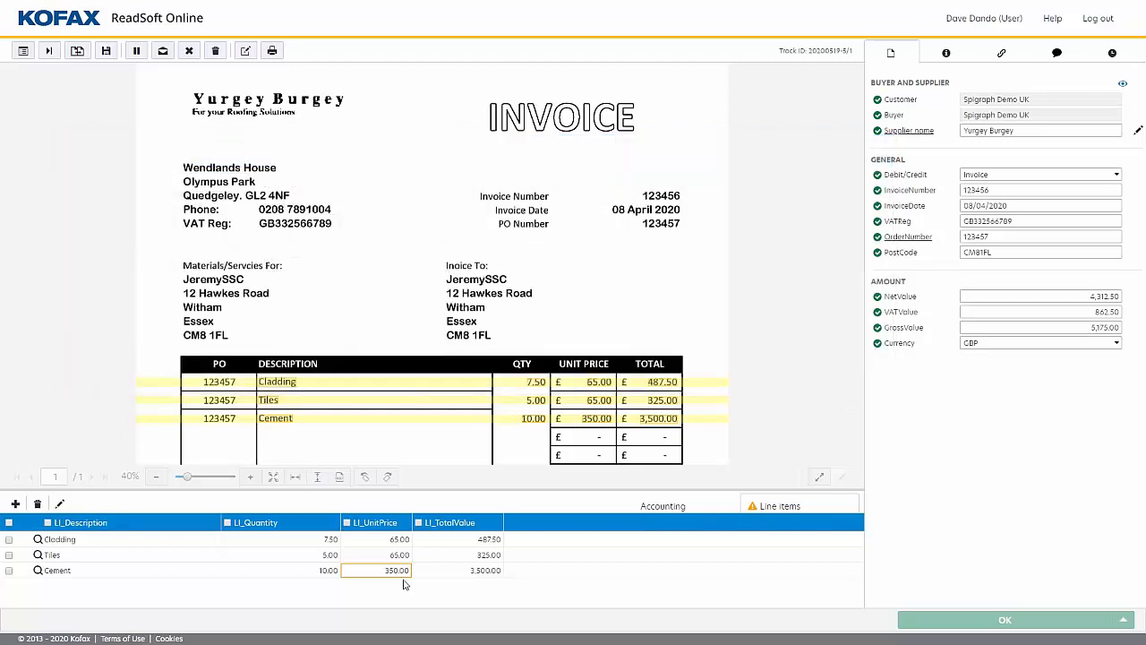
Reject the Yurgey Burgey invoice for the reason Other, with the explanation "Mismatch with invoice line item amount".
click(189, 51)
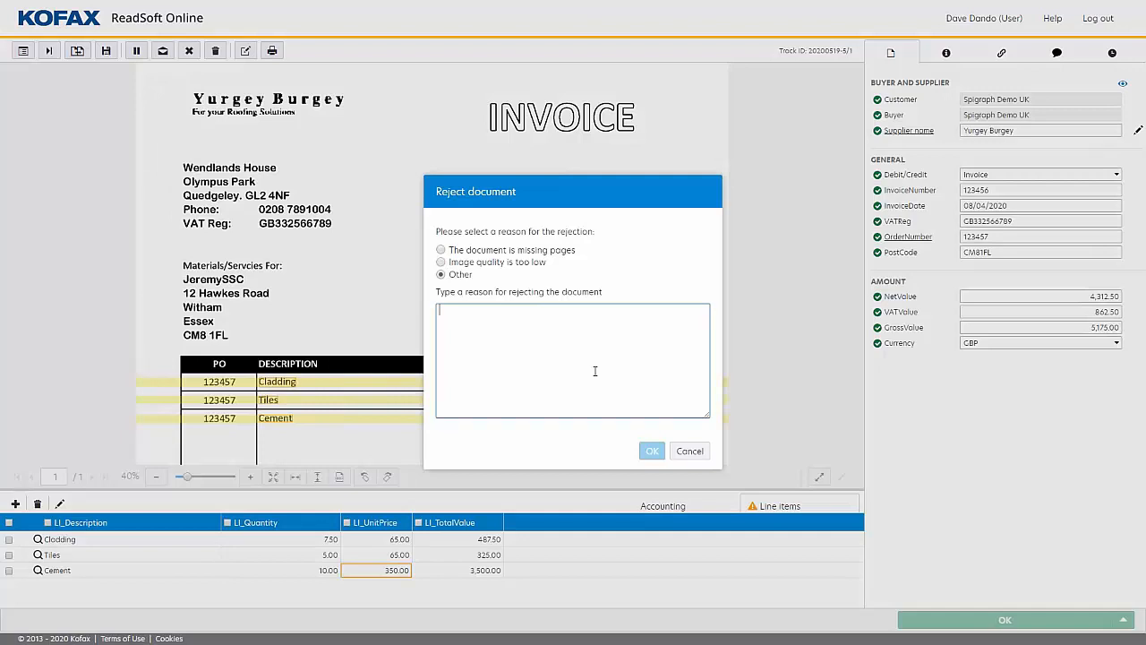
text(Mismatch with )
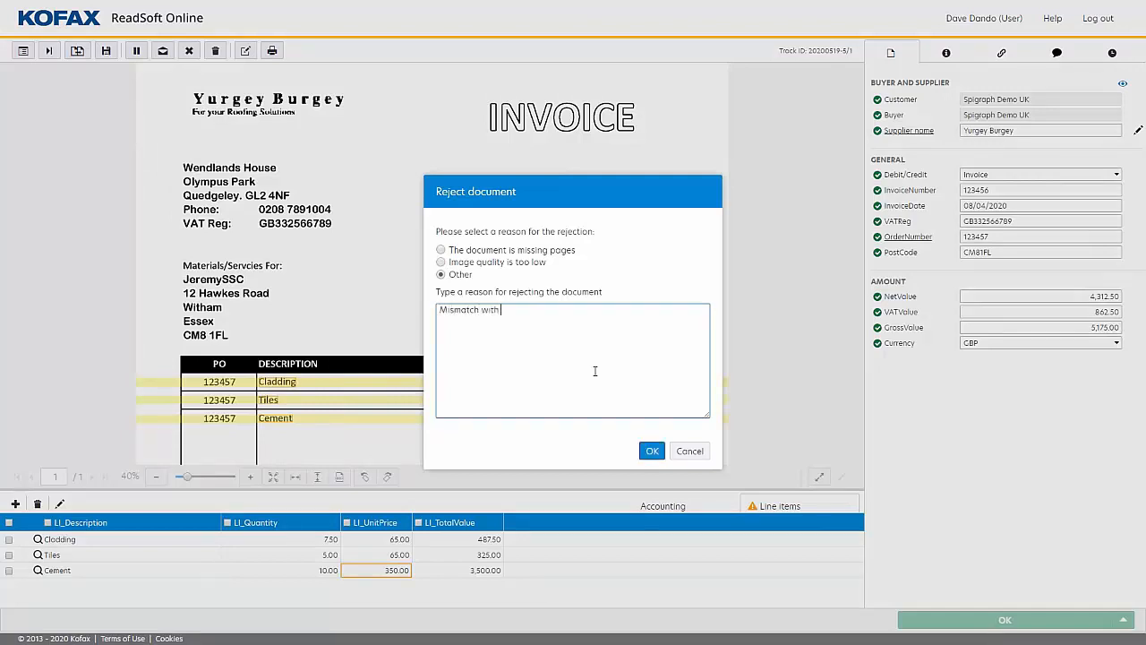
text(invoice line aitem amount)
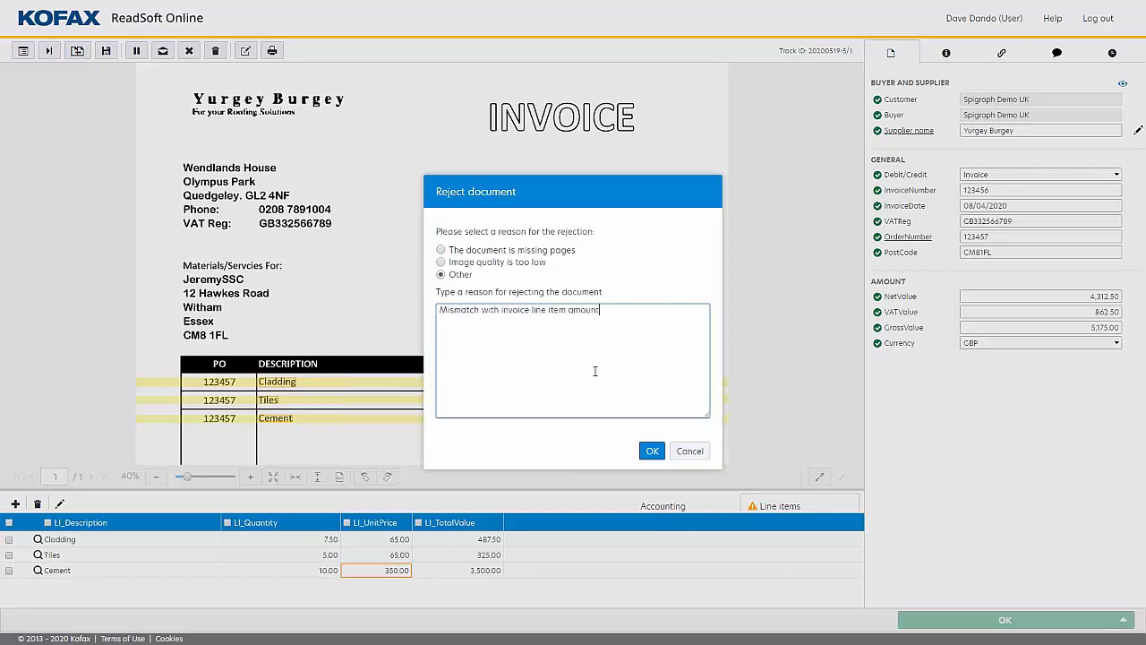
click(654, 453)
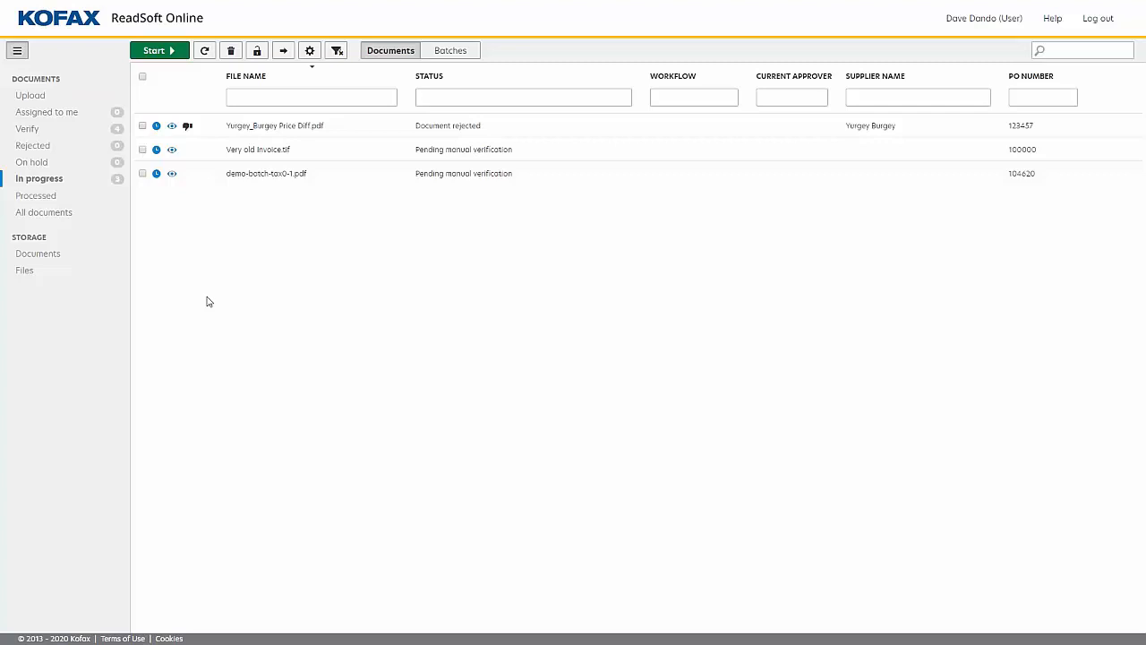
Open demo-batch-tax0-1.pdf and examine its first nine pages for separate invoices and blank pages.
double_click(252, 174)
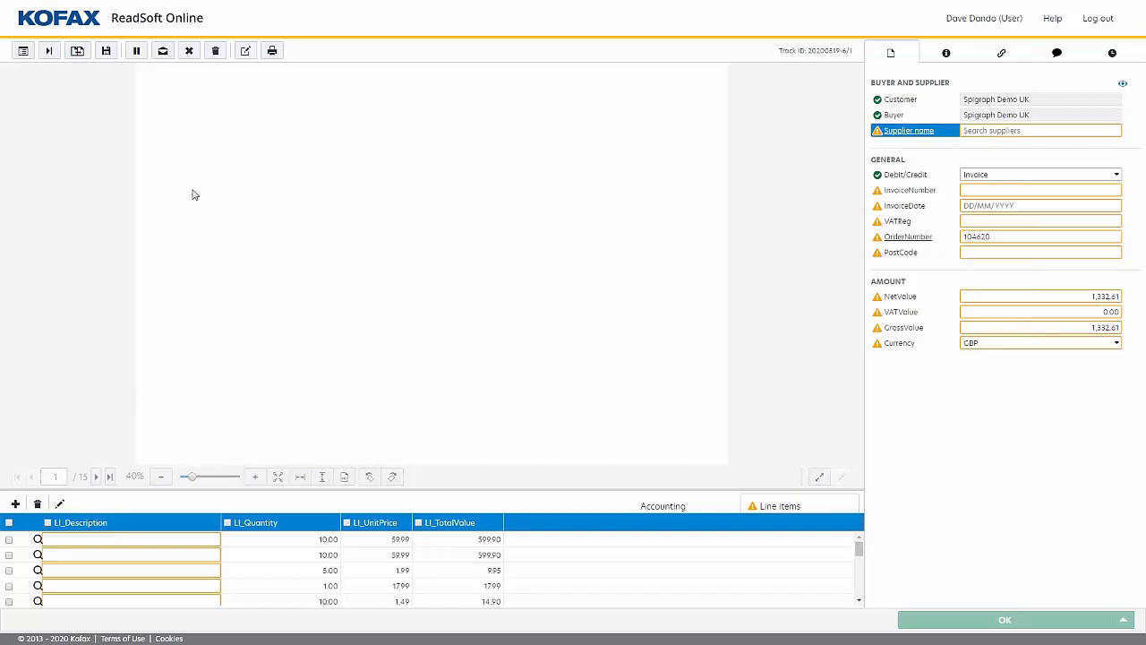
click(95, 477)
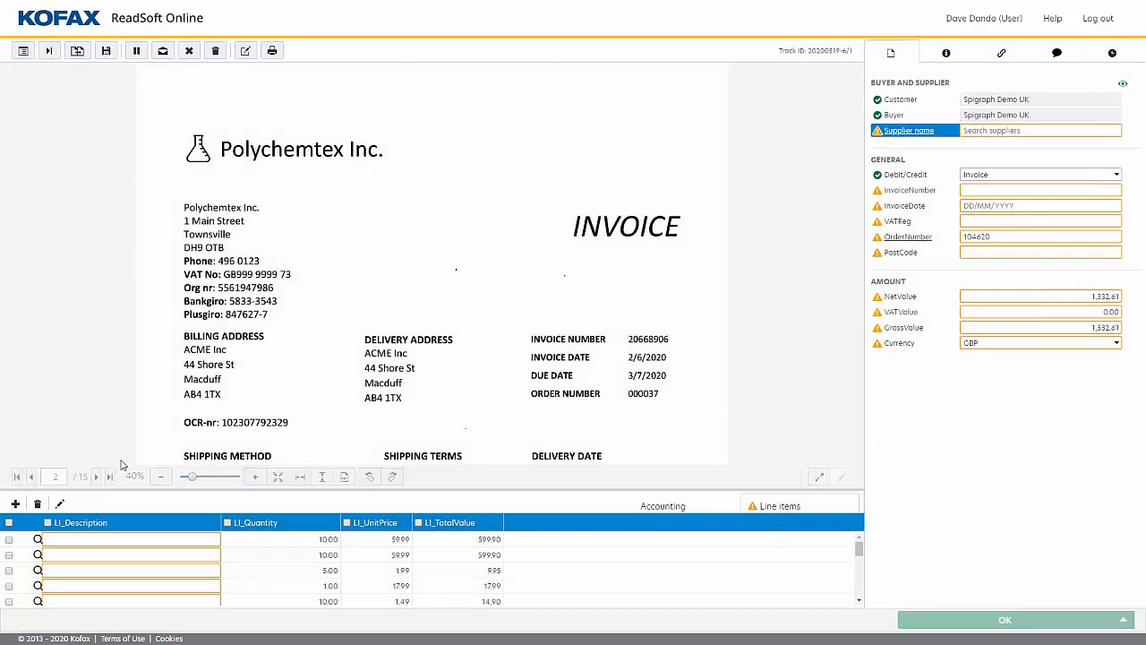
click(96, 477)
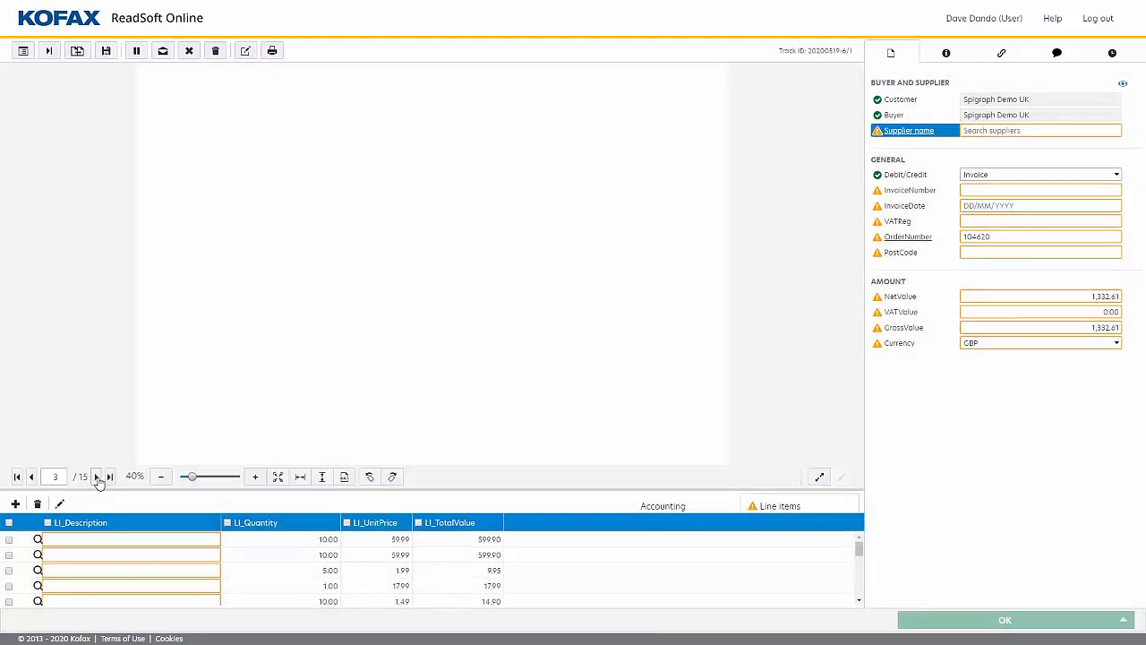
click(96, 477)
click(96, 478)
click(97, 477)
click(97, 477)
click(96, 477)
click(97, 477)
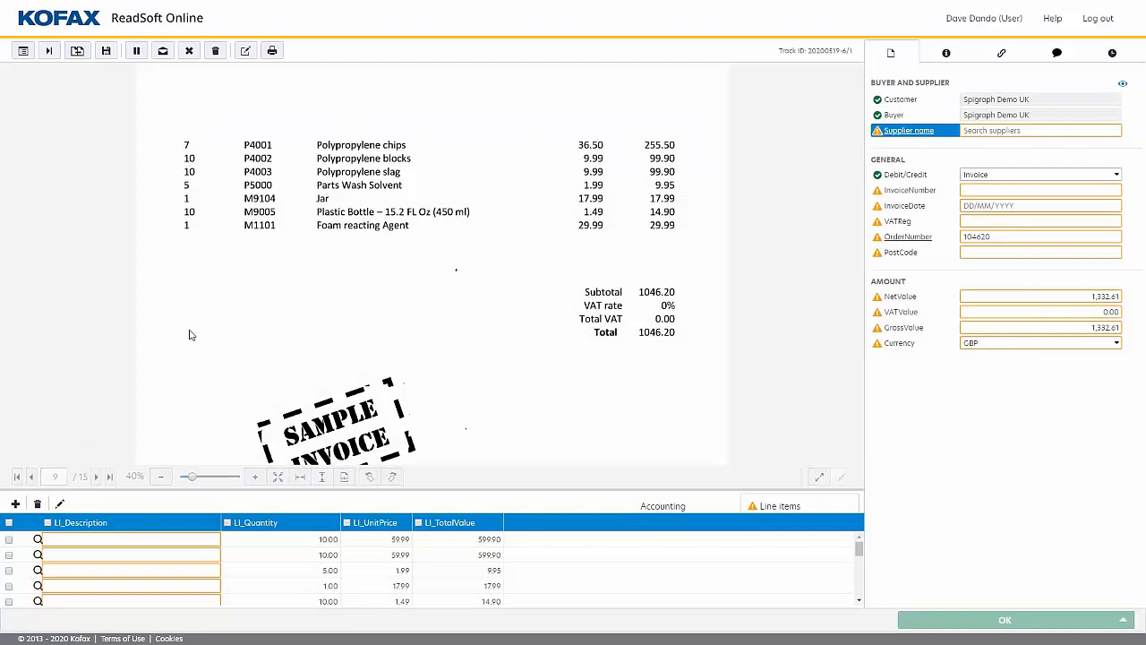
Send the demo-batch-tax0-1.pdf batch for manual document separation and reopen it from the refreshed document list.
click(78, 52)
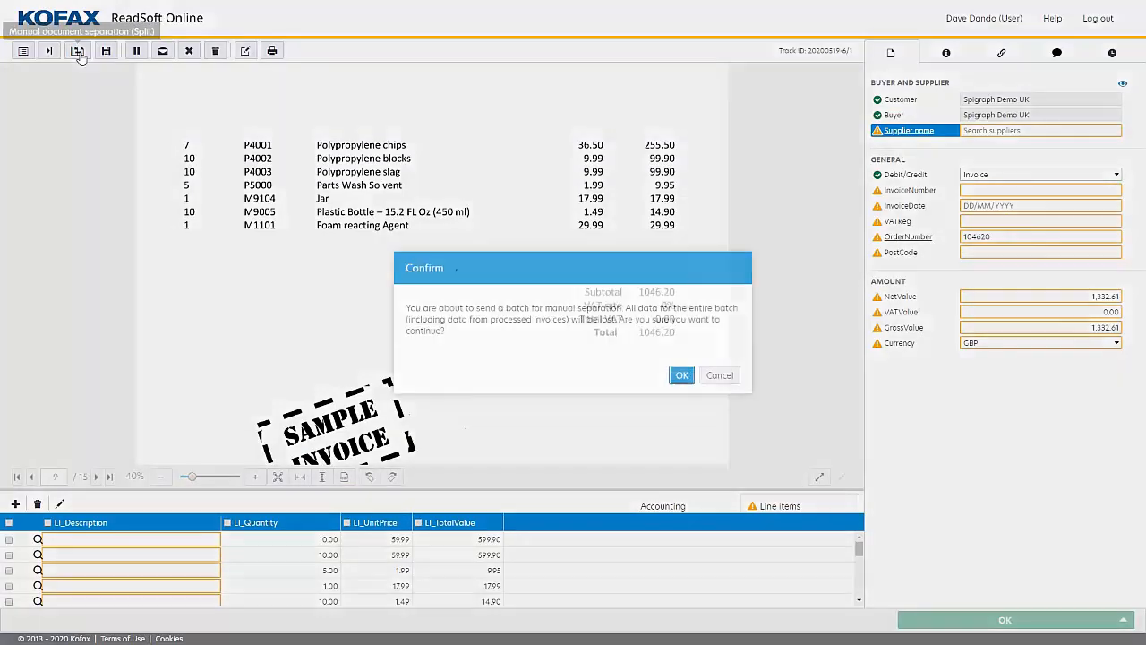
click(681, 375)
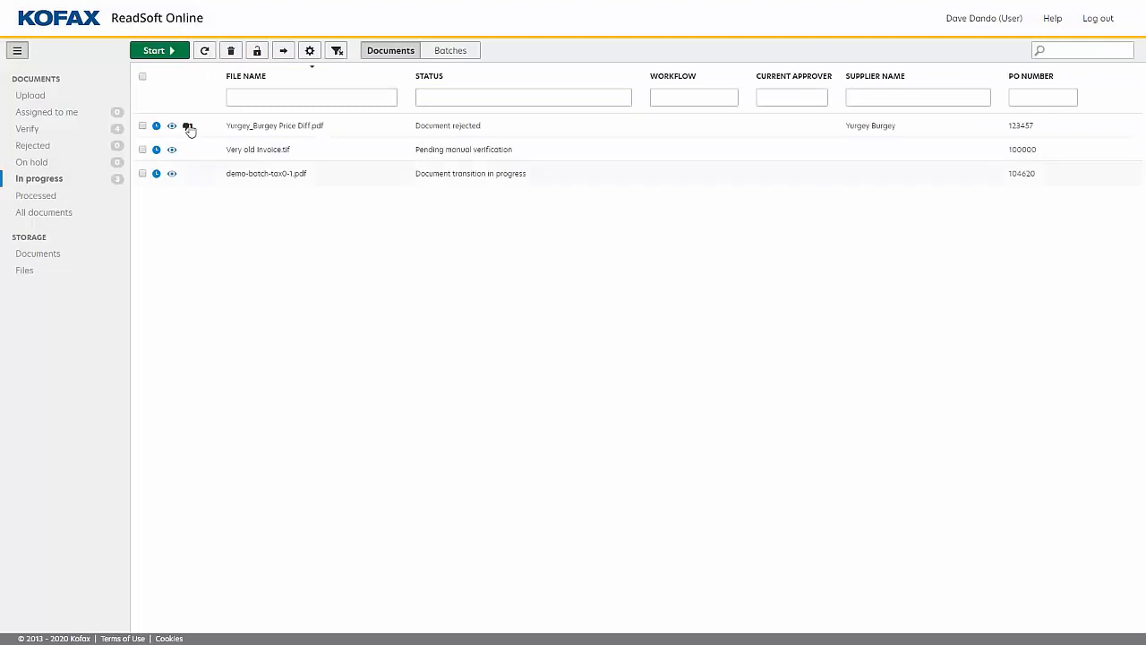
click(204, 51)
double_click(262, 175)
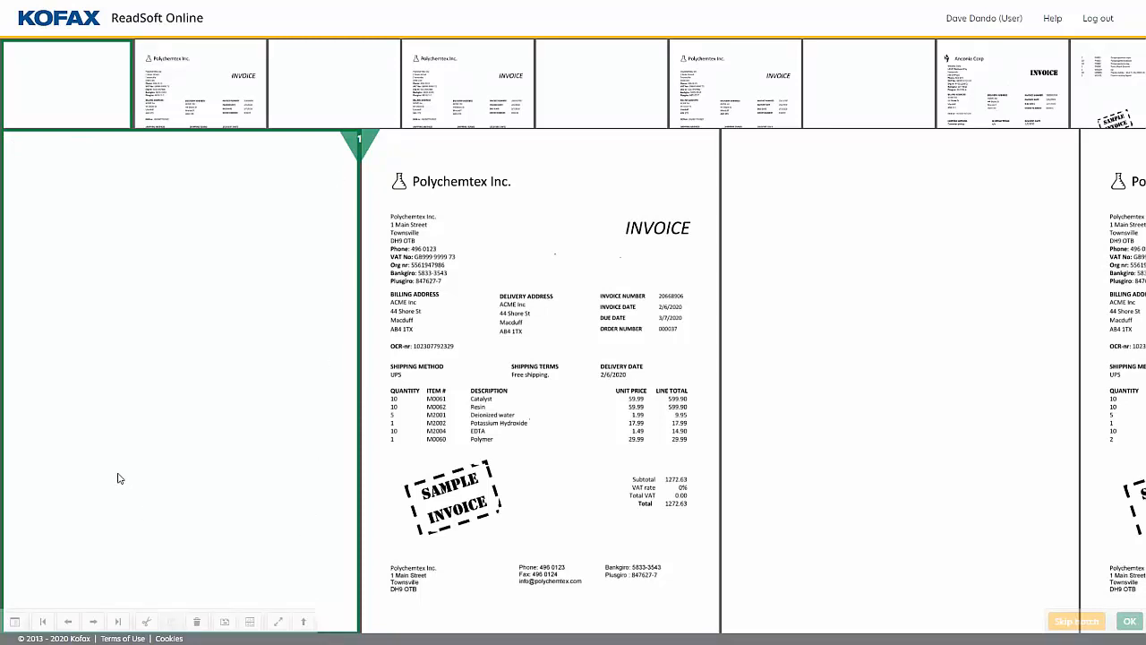
Delete the blank page before each of the three Polychemtex invoices and split the batch after the first and second invoices.
key(Delete)
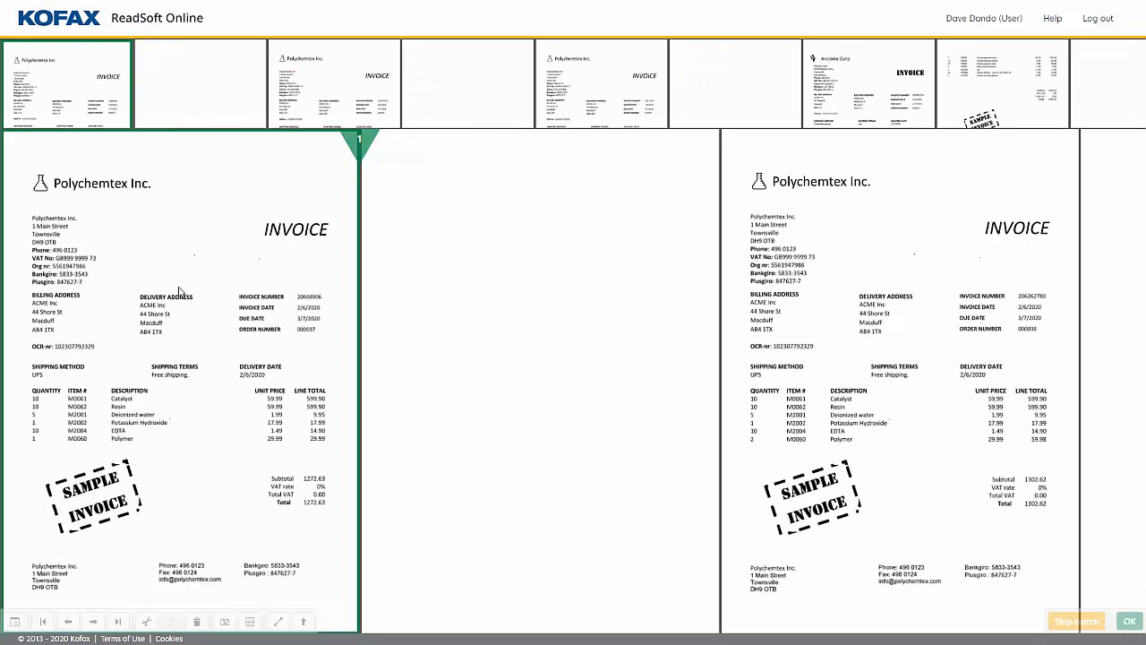
key(space)
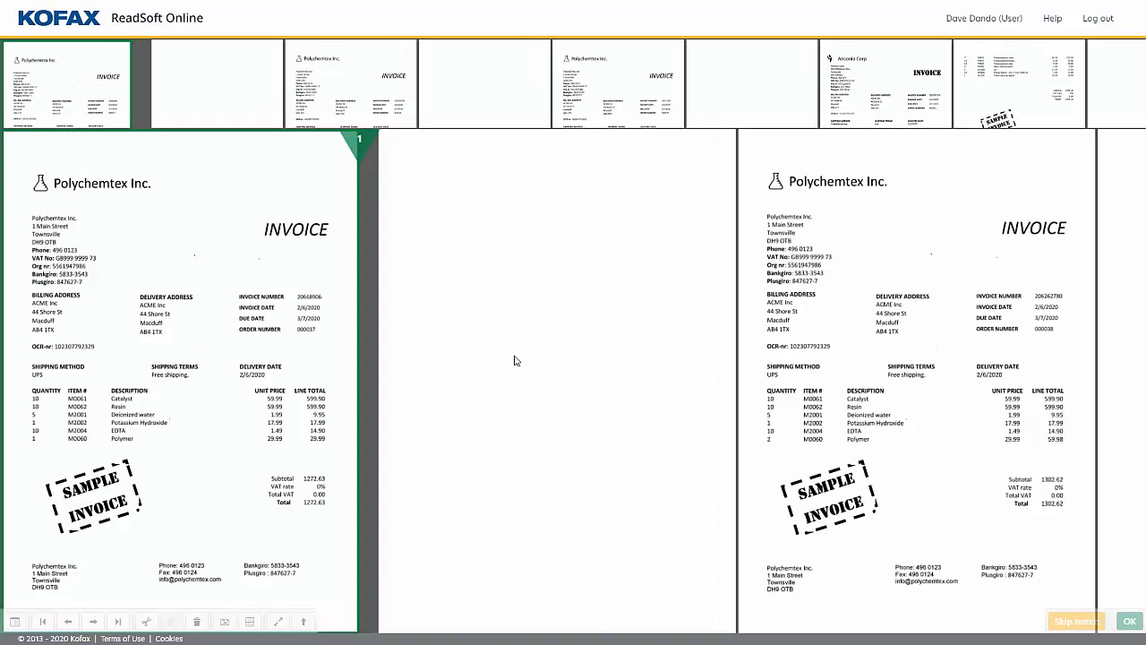
key(Right)
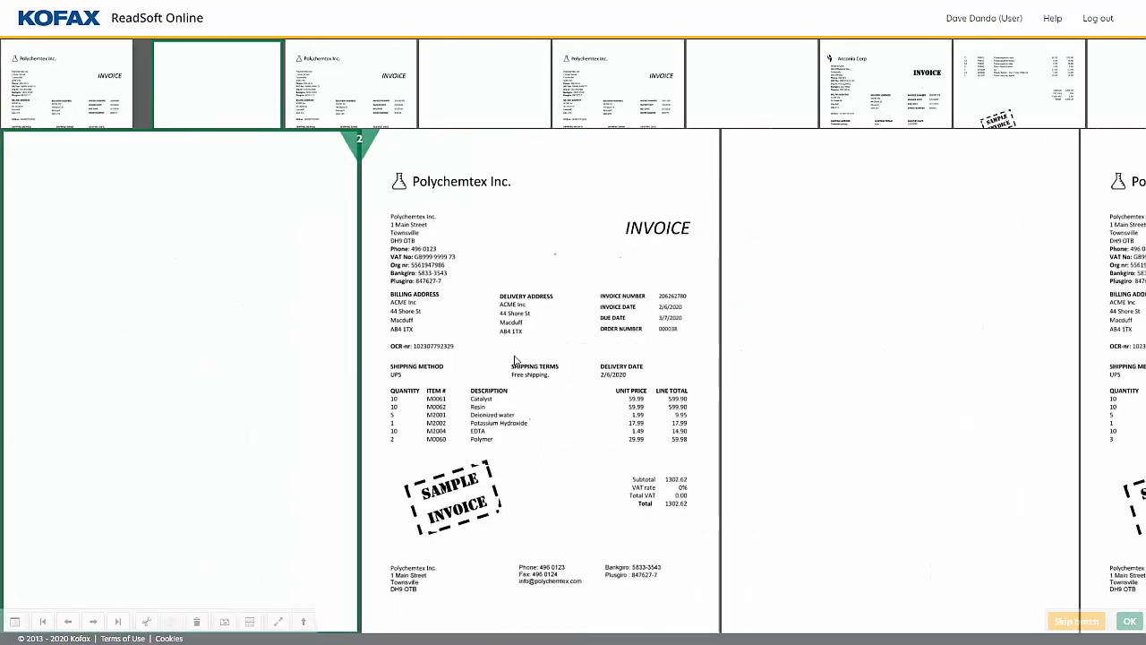
key(Delete)
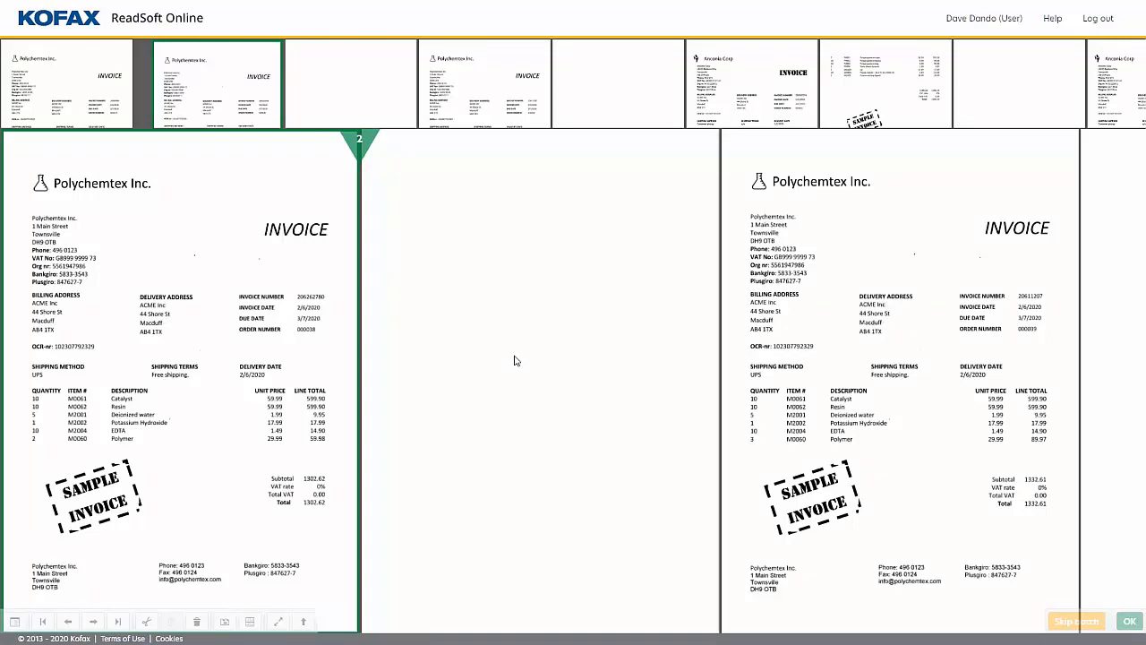
key(space)
key(Right)
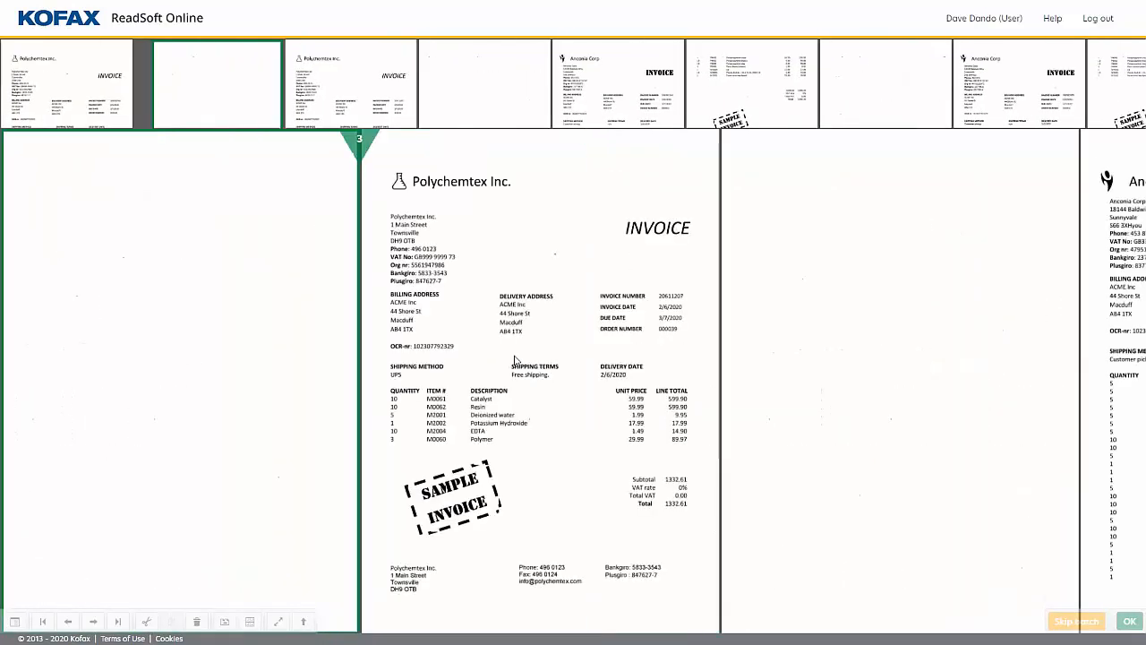
key(Delete)
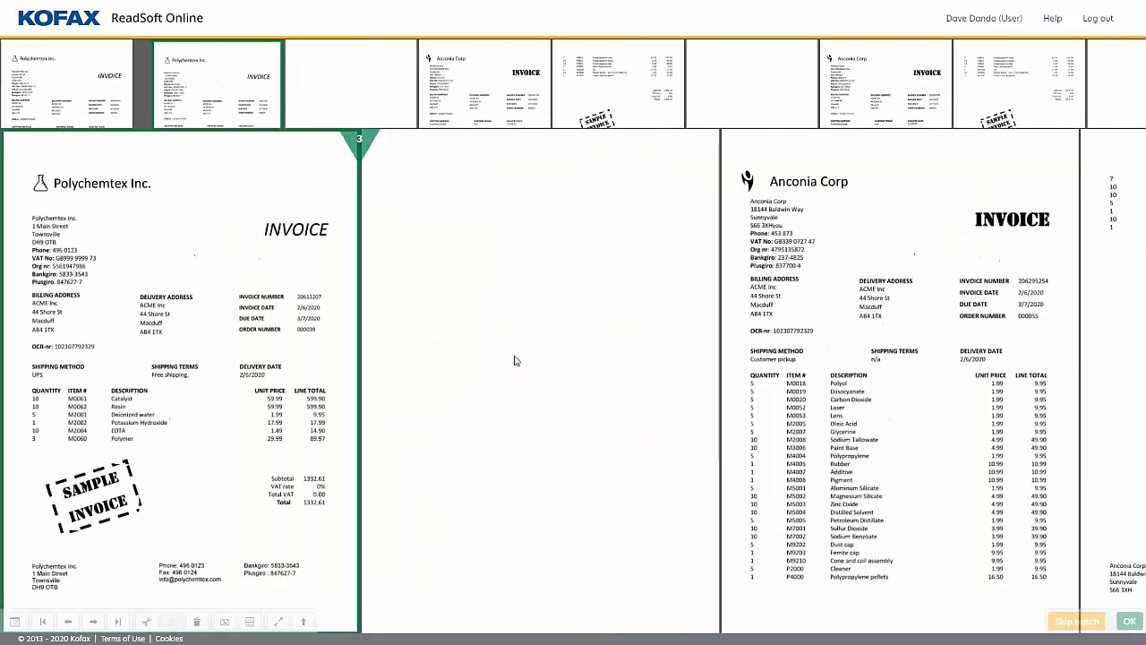
Delete the blank page before the first Anconia Corp invoice and split the batch after that invoice's second page.
key(Right)
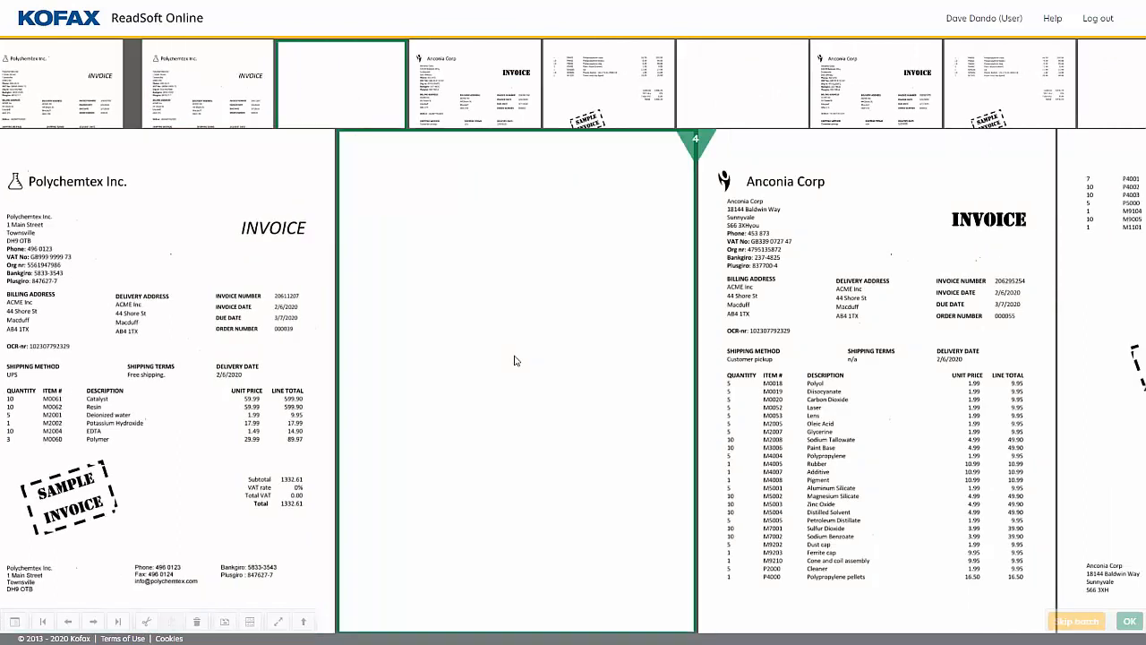
key(Delete)
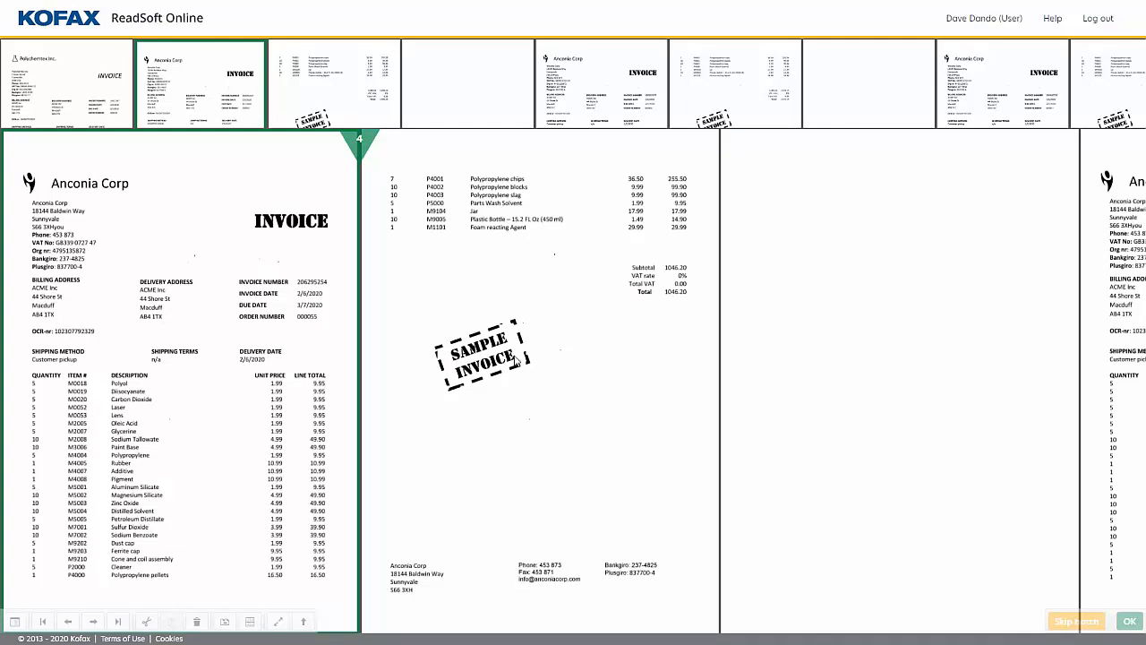
key(Right)
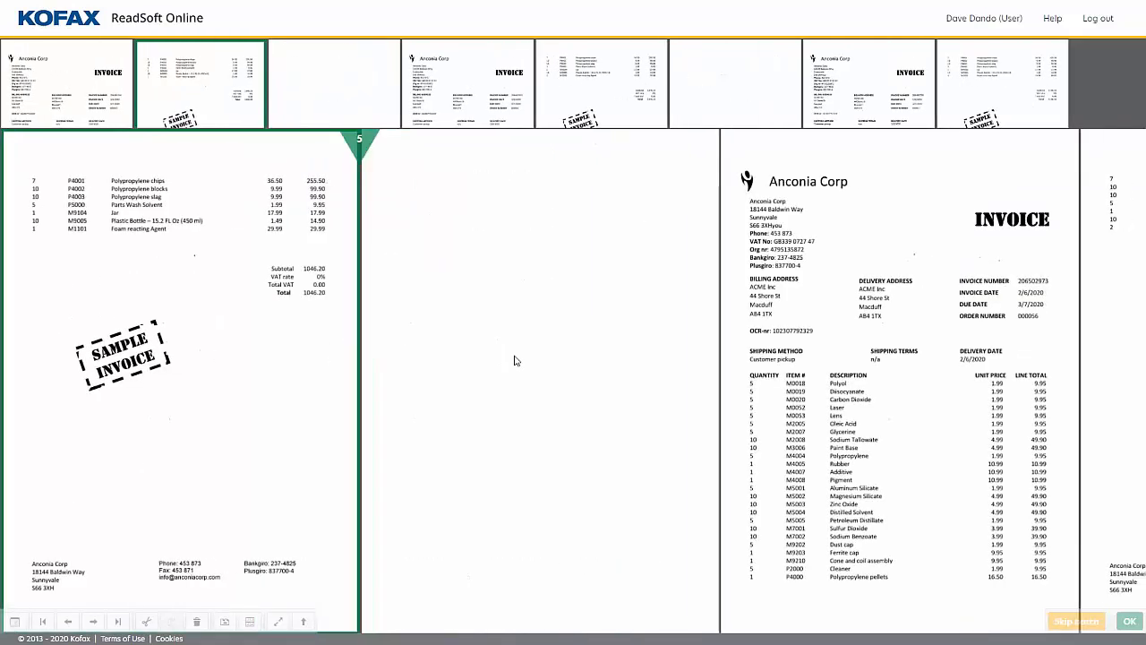
key(space)
key(Left)
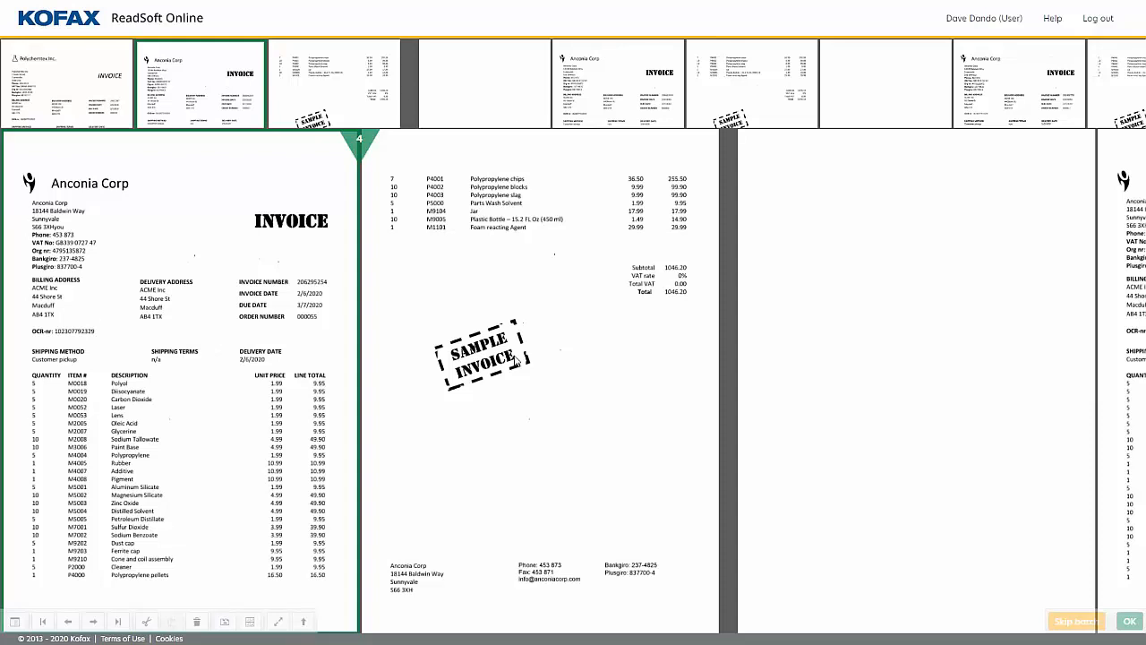
Delete the last two blank pages, split the batch before the final two-page Anconia Corp invoice, and confirm the separation.
key(Right)
key(Right)
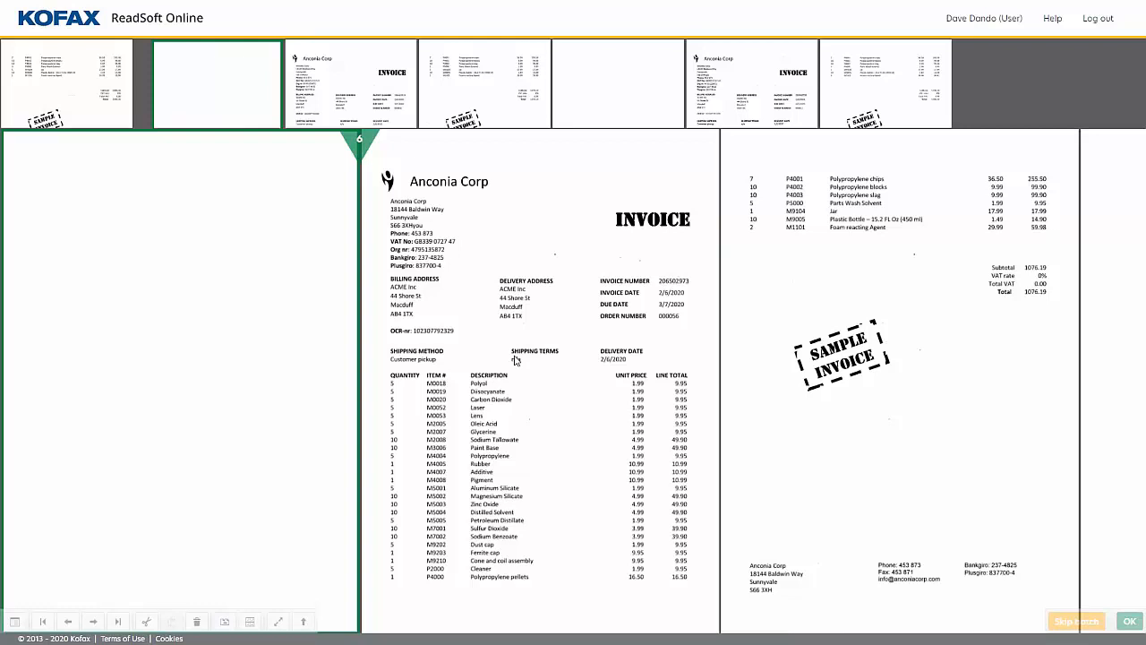
key(Delete)
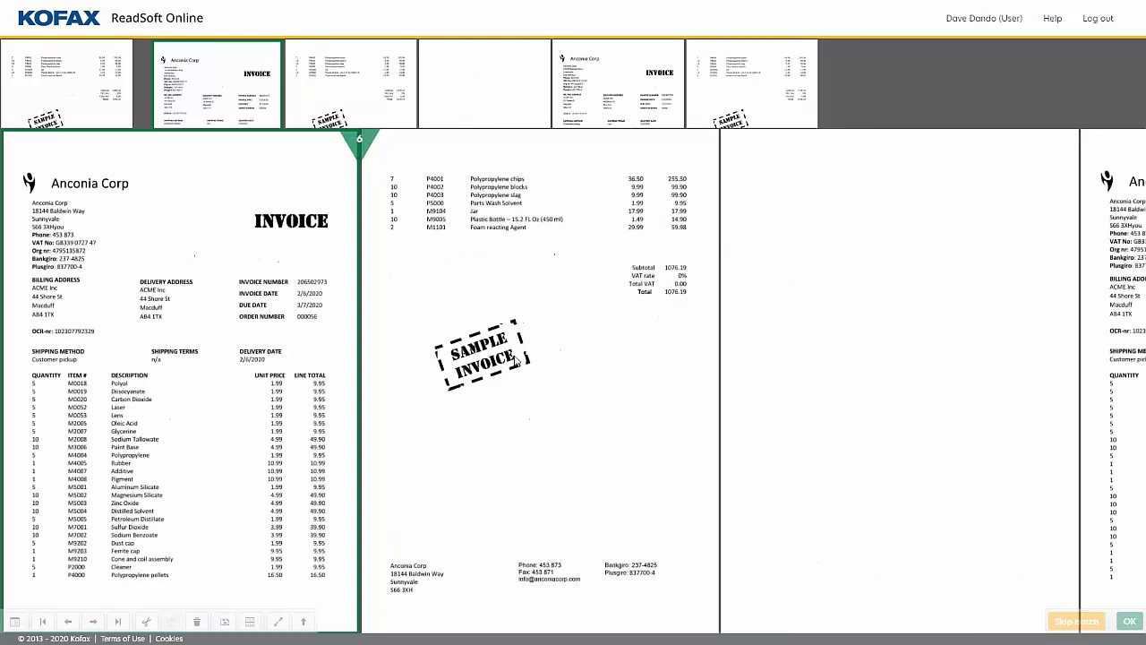
key(Right)
key(Right)
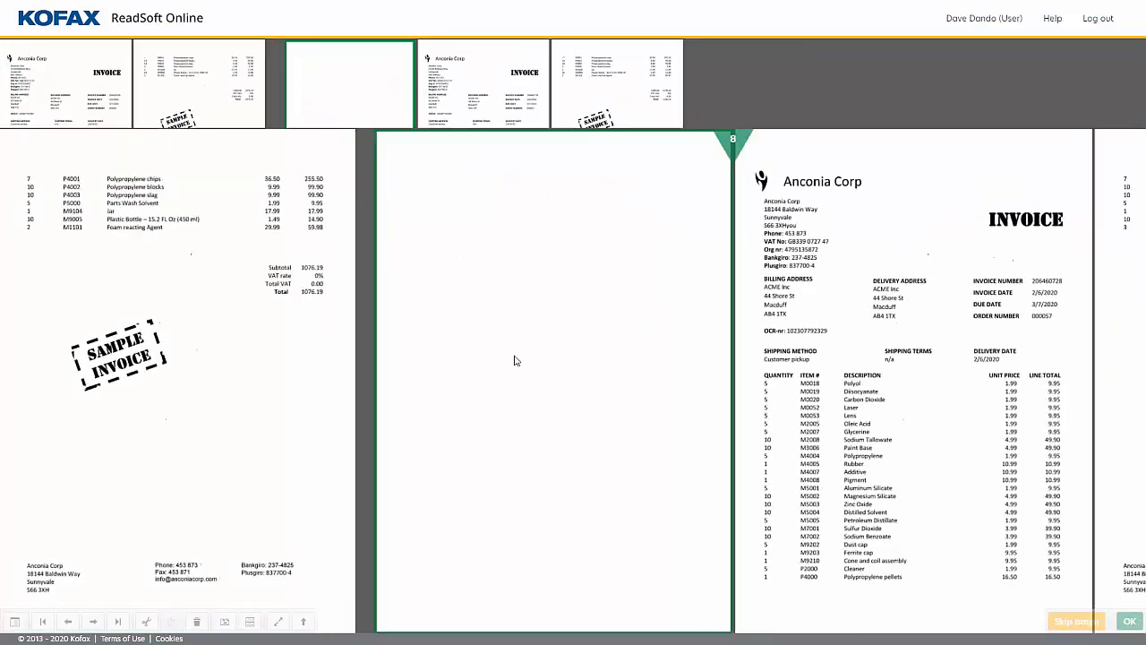
key(Delete)
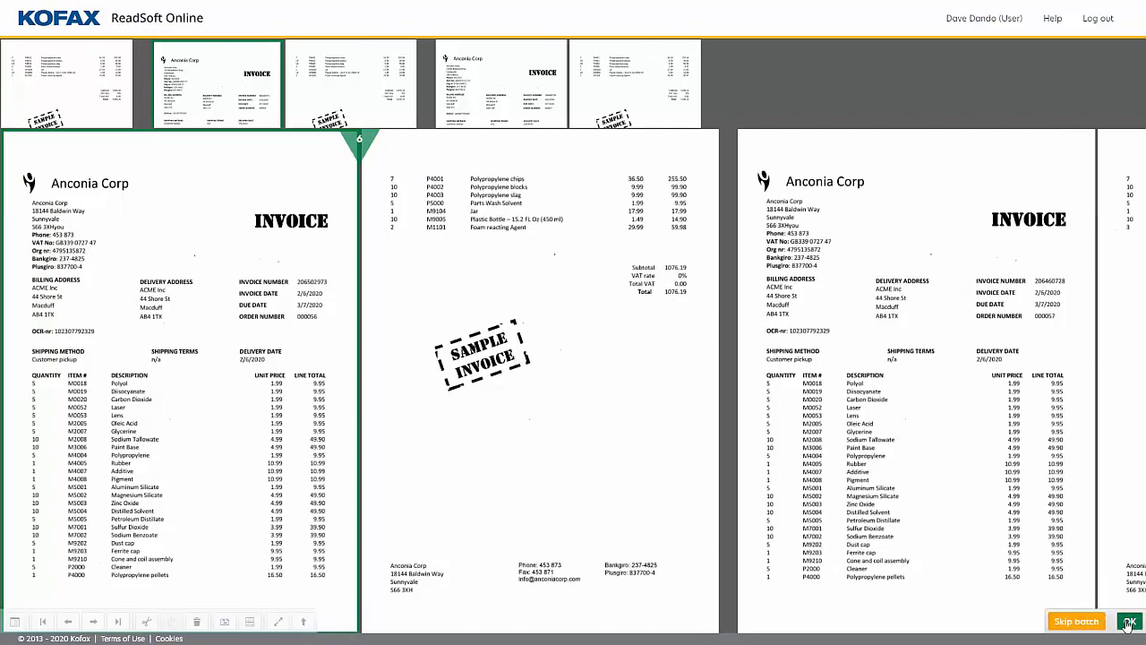
click(1121, 618)
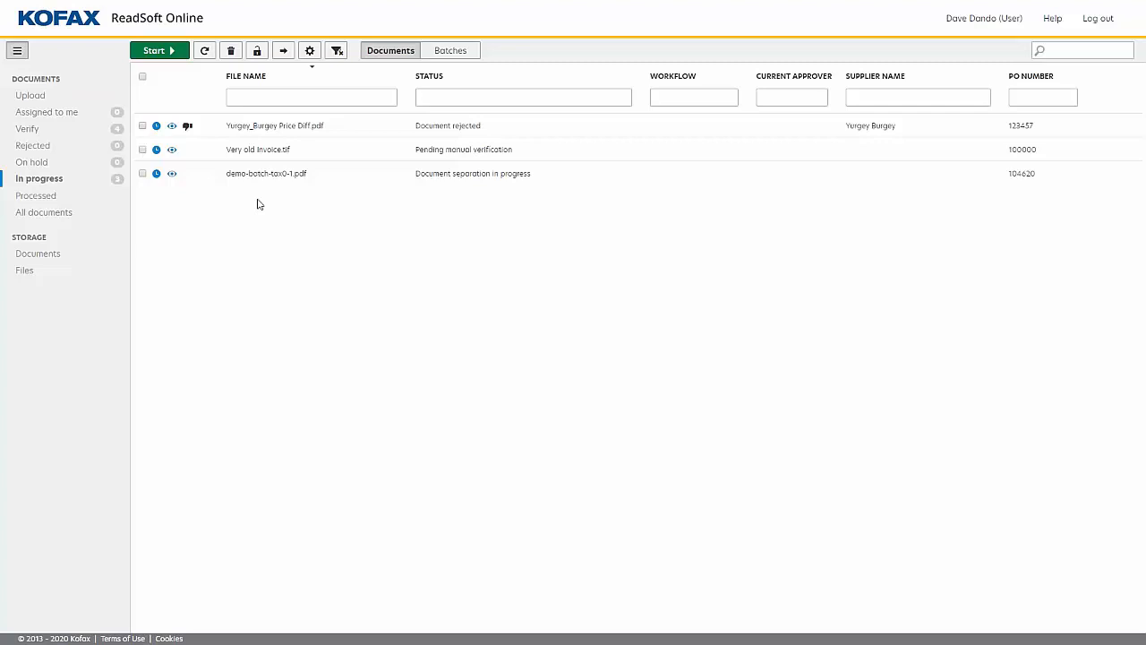
click(203, 54)
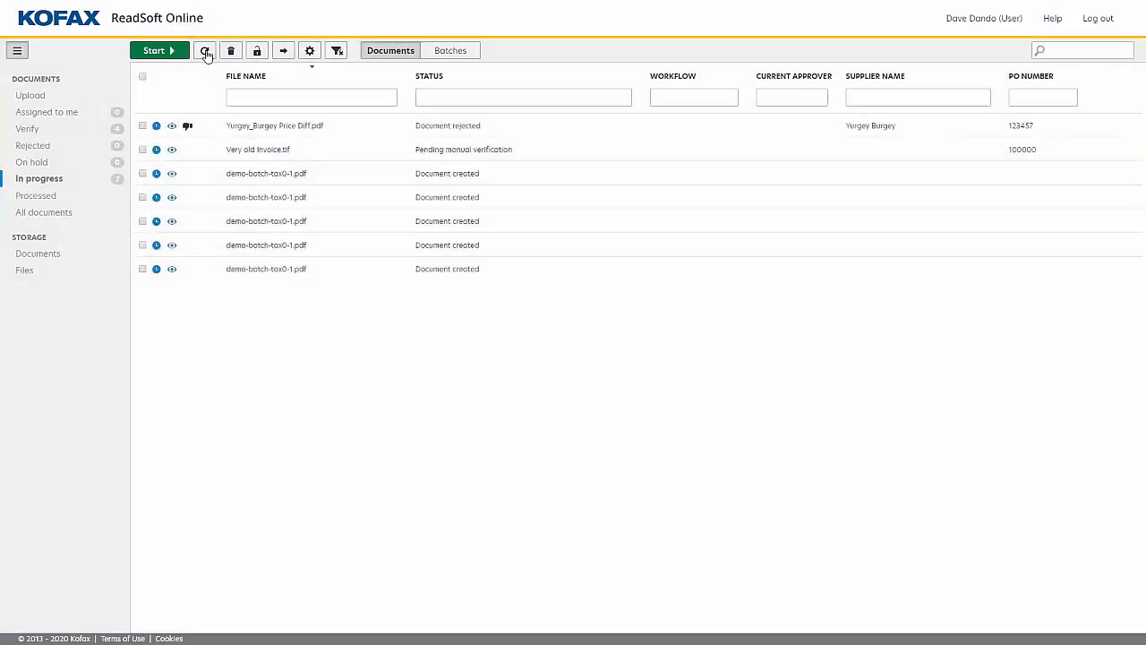